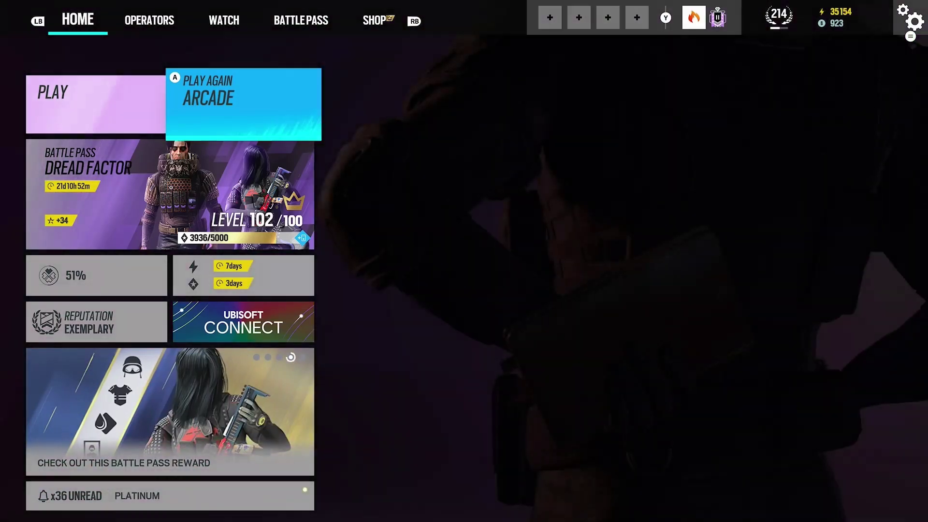
- Open the game settings and bring up the Matchmaking Preferences from the general settings
key(Escape)
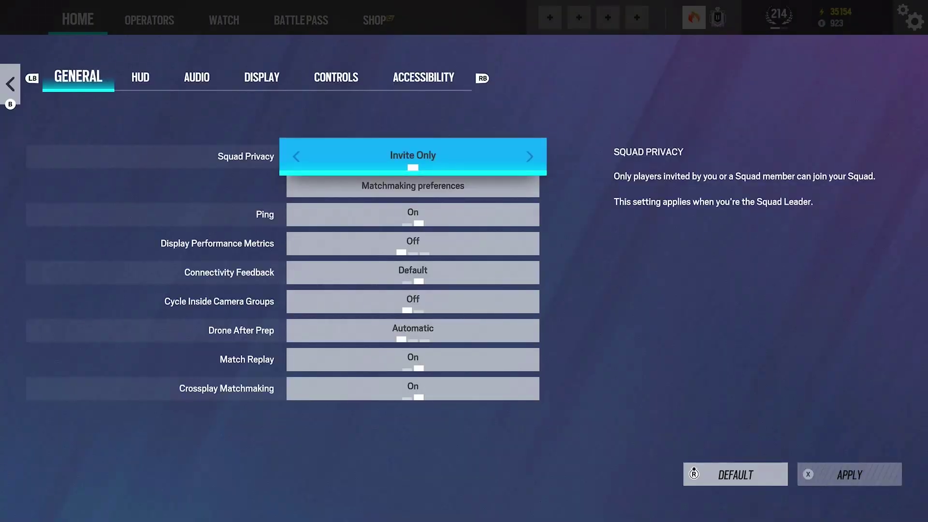
key(Down)
key(Down)
key(Up)
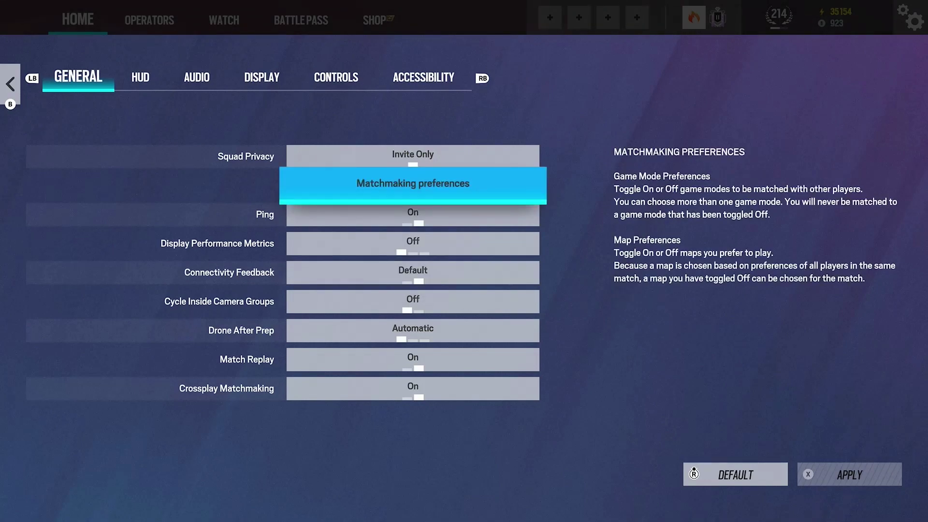
key(Return)
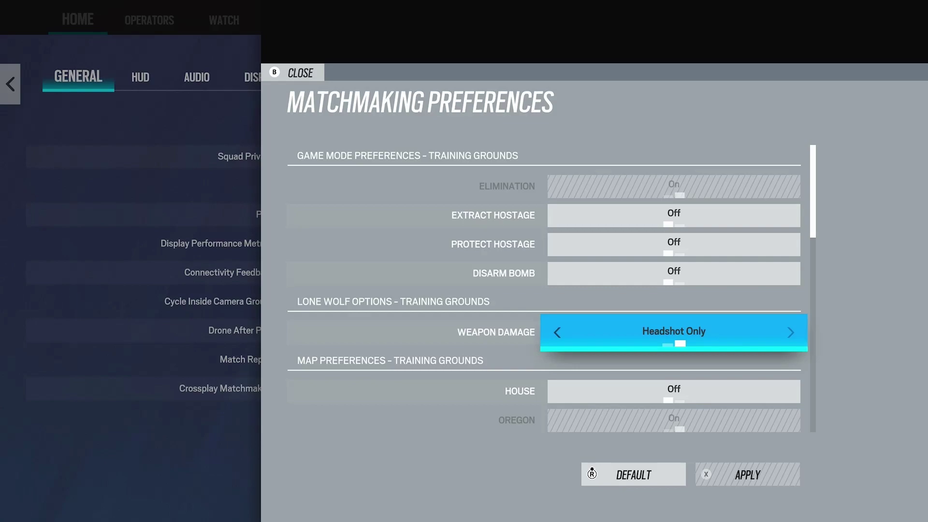
- Look through the Training Grounds game mode and Lone Wolf options, and close the Matchmaking Preferences
key(Up)
key(Up)
key(Up)
key(Down)
key(Down)
key(Down)
key(Escape)
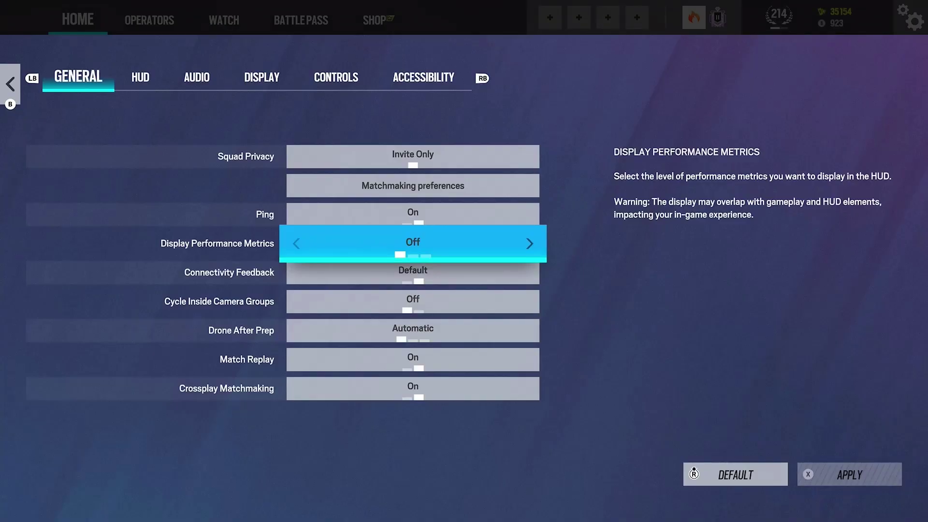
- Try setting Display Performance Metrics to Advanced Metrics
key(Right)
key(Right)
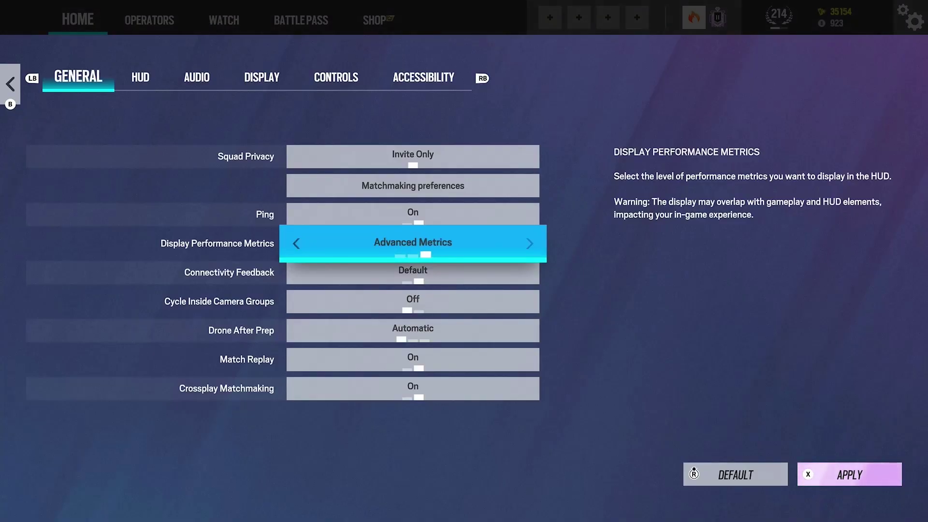
key(x)
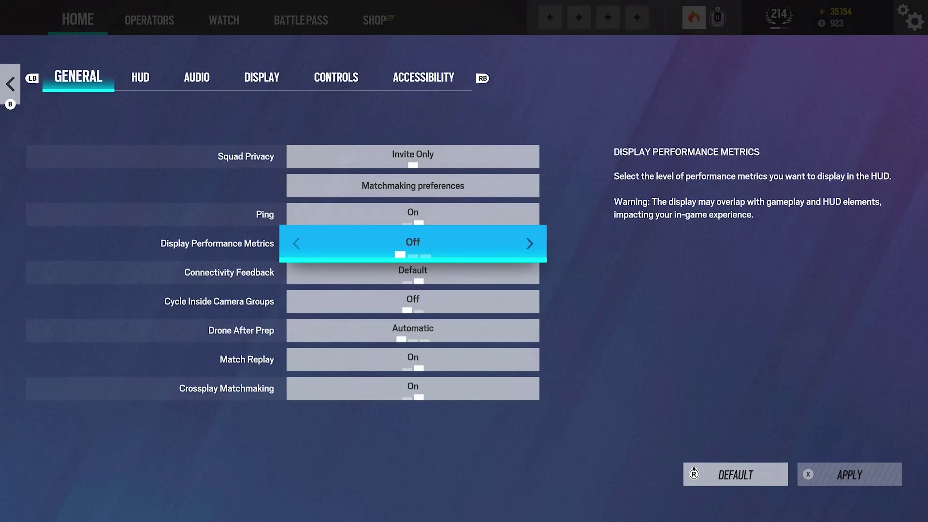
- Cycle through the Drone After Prep options and return the setting to Automatic
key(Down)
key(Down)
key(Down)
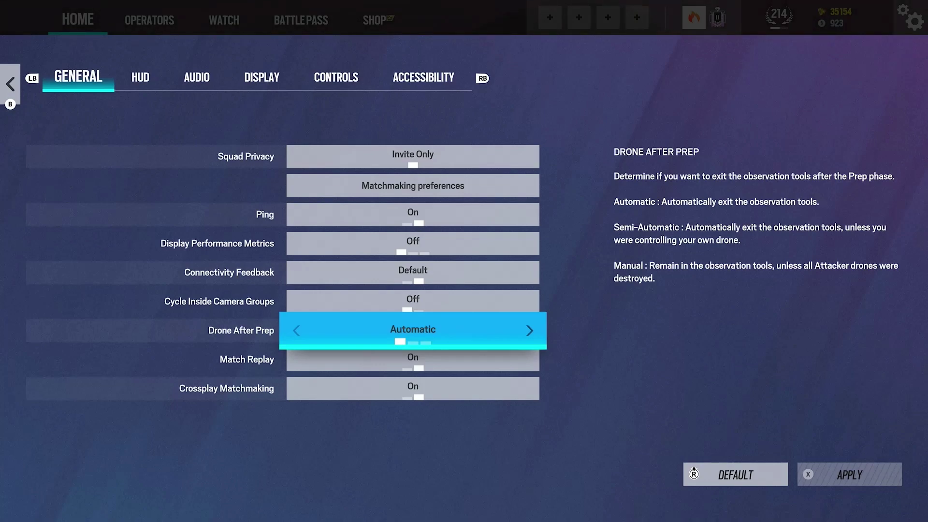
key(Right)
key(Right)
key(Left)
key(Left)
- Examine the HUD settings, from the preset and compass options through equipment, player status and match information
key(e)
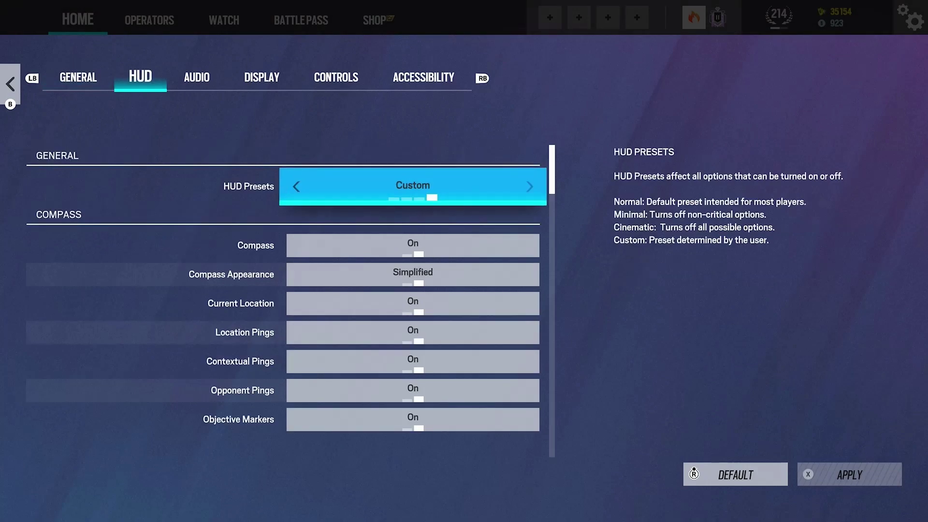
key(Down)
key(Down)
key(Down)
key(Down)
key(Down)
key(Down)
key(Down)
key(Down)
key(Down)
key(Down)
key(Down)
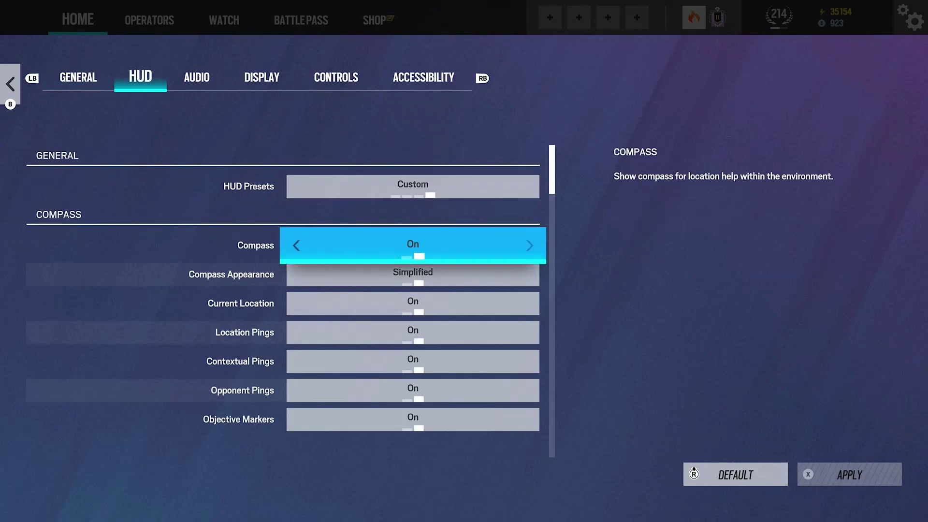
key(Down)
key(Down)
key(Down)
key(Down)
key(Down)
key(Down)
key(Down)
key(Down)
key(Down)
key(Down)
key(Down)
key(Down)
key(Down)
key(Down)
key(Down)
key(Down)
key(Down)
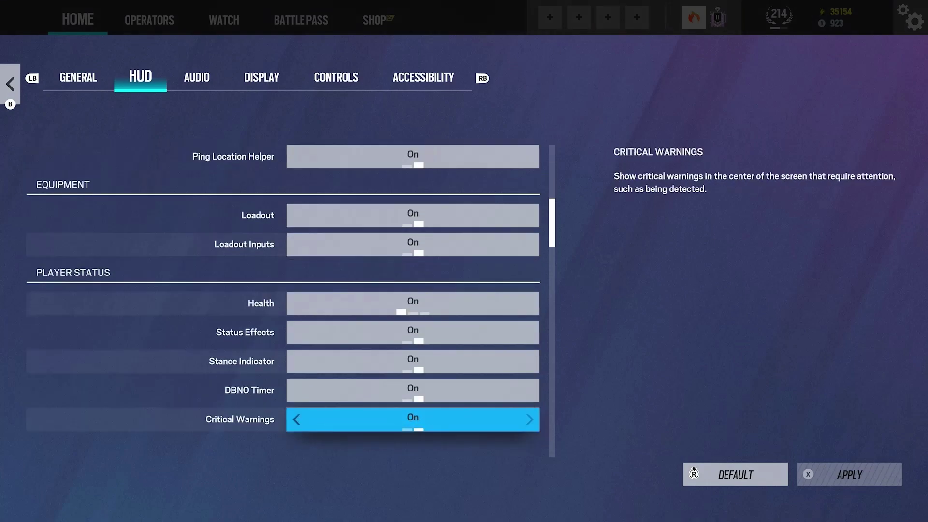
key(Down)
key(Down)
key(Down)
key(Down)
key(Down)
key(Down)
key(Down)
key(Down)
key(Down)
key(Down)
key(Down)
key(Down)
key(Down)
key(Down)
key(Down)
key(Down)
key(Down)
key(Down)
key(Down)
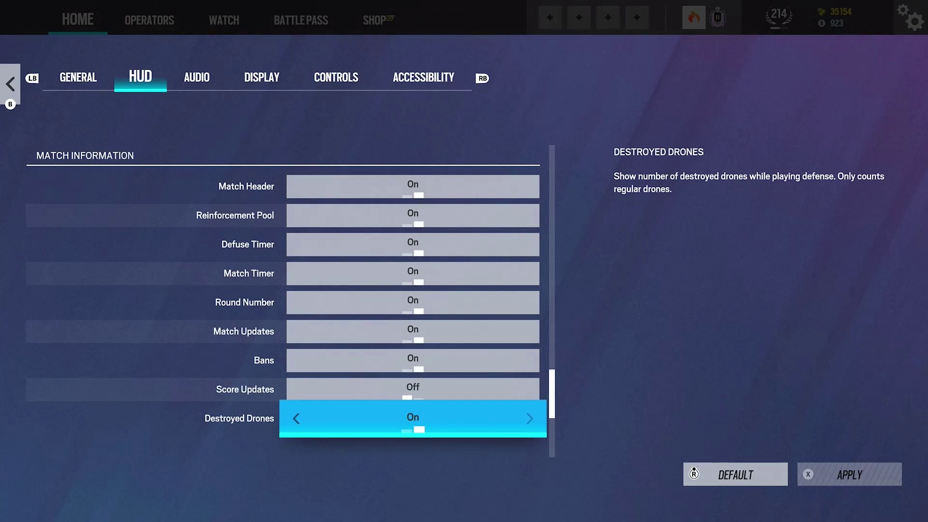
key(Up)
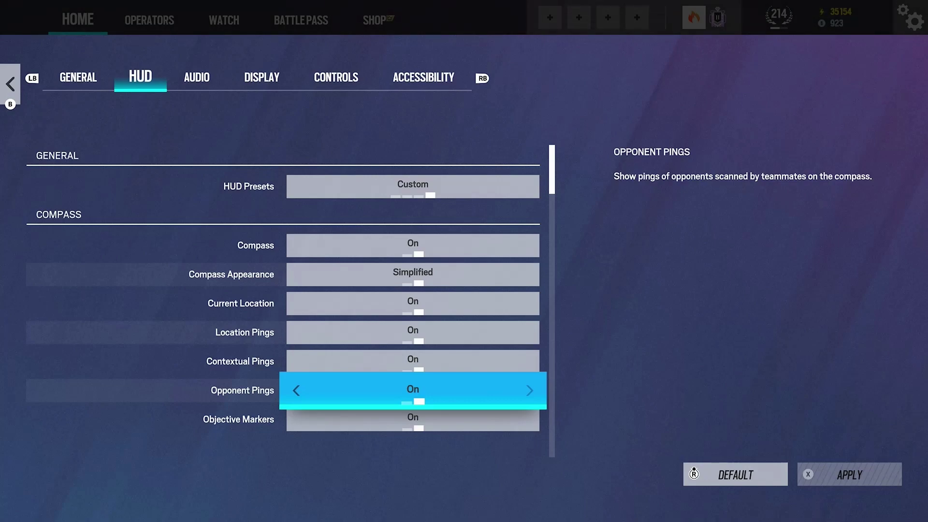
- Set the Dialog Volume to 40 in the audio settings
key(e)
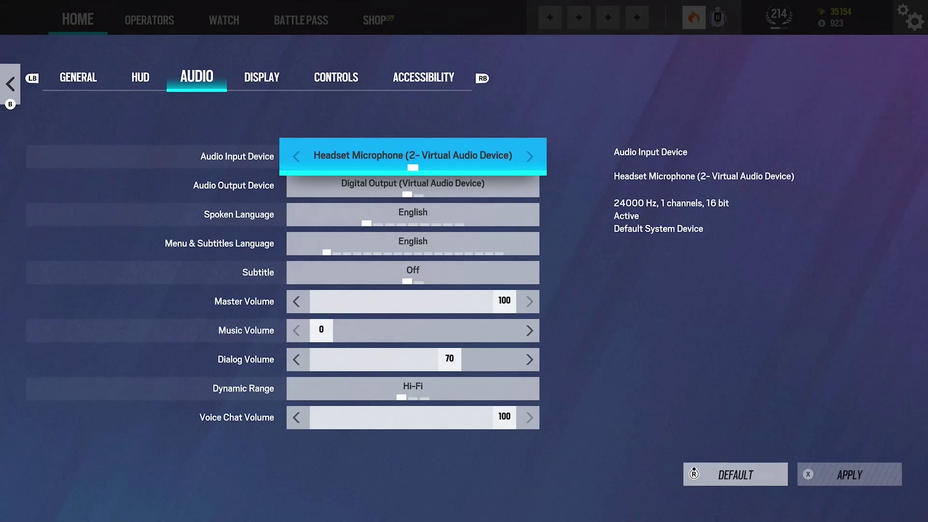
key(Down)
key(Down)
key(Down)
key(Down)
key(Down)
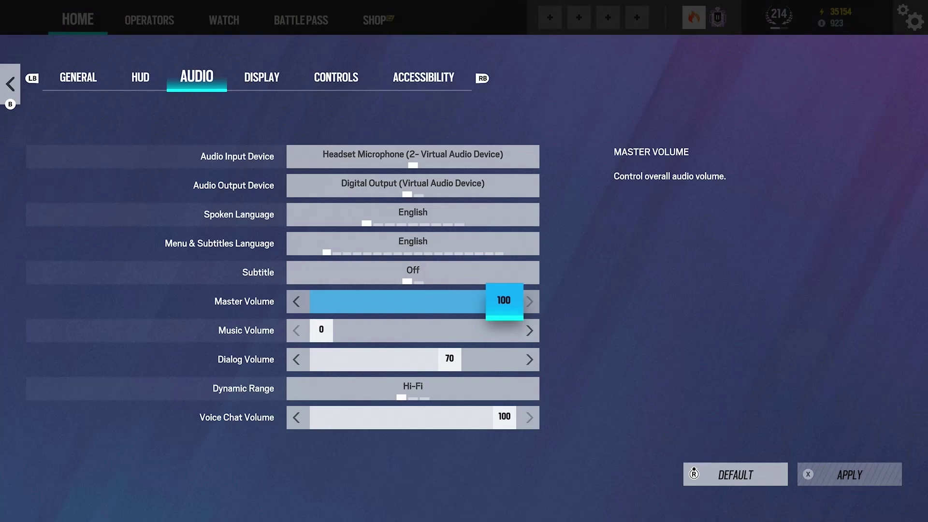
key(Down)
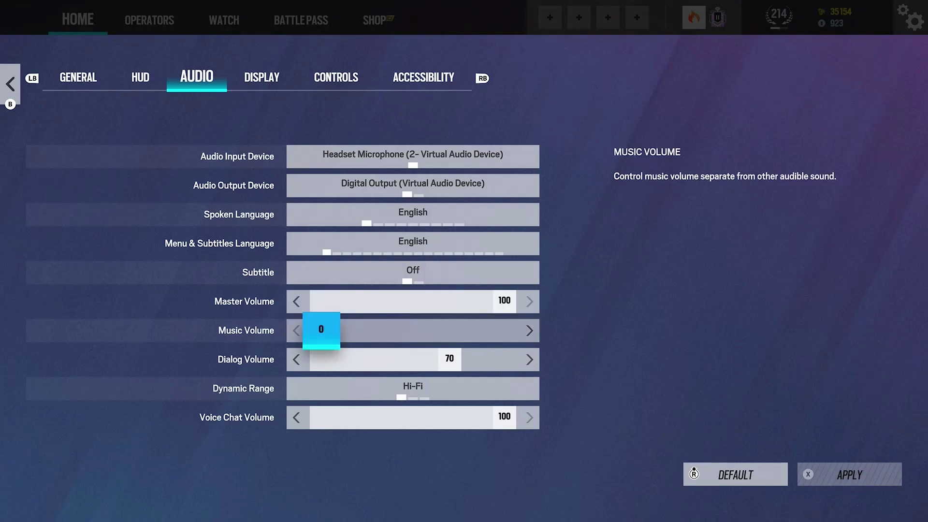
key(Down)
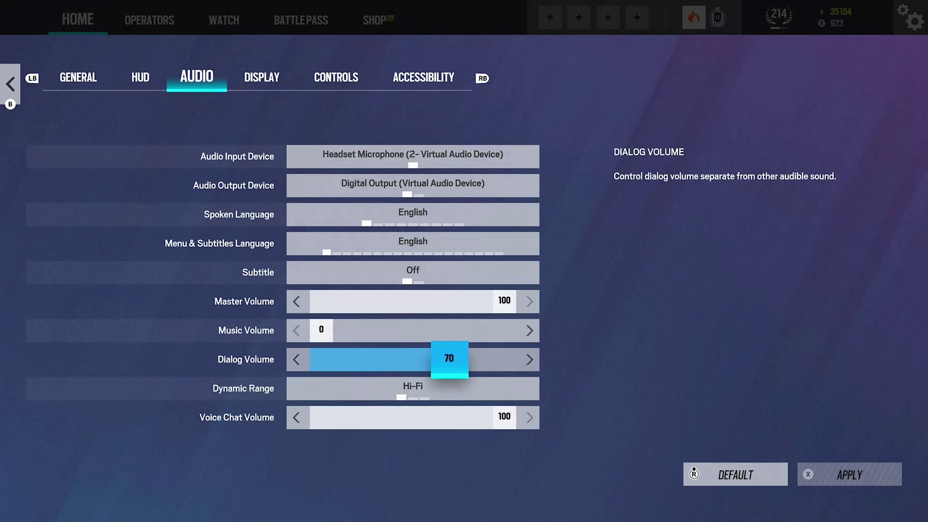
key(Left)
key(Left)
key(Left)
key(Left)
key(Left)
key(Left)
key(Left)
key(Left)
key(Left)
key(Left)
key(Left)
key(Left)
key(Left)
key(Left)
key(Left)
key(Left)
key(Left)
key(Left)
key(Left)
key(Left)
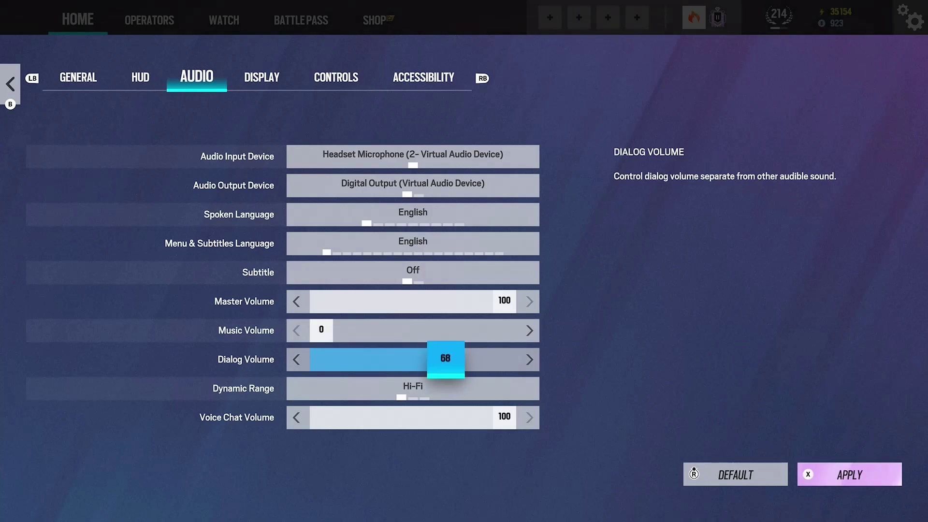
key(Left)
key(Left)
key(Left)
key(Left)
key(Left)
key(Left)
key(Left)
key(Left)
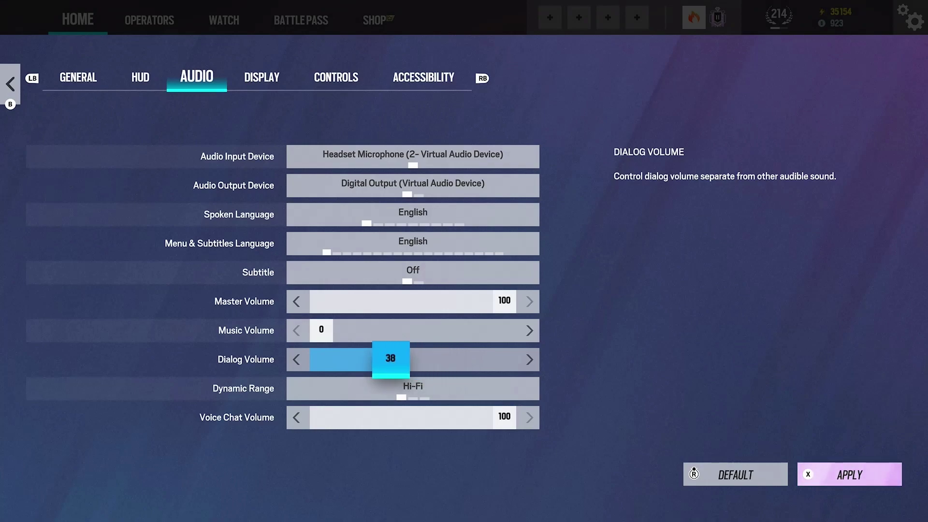
key(Right)
key(Right)
- Switch the Dynamic Range between Hi-Fi and Night Mode to compare them, ending back on Hi-Fi
key(Down)
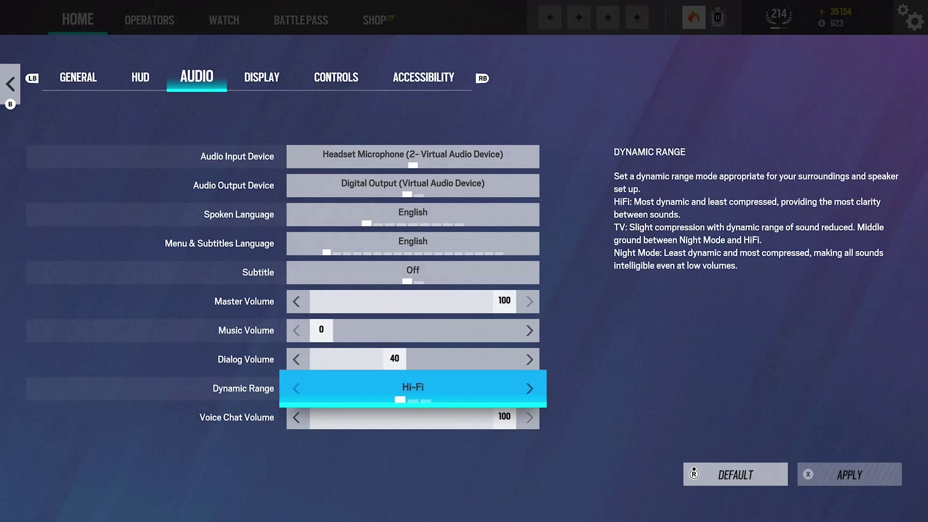
key(Right)
key(Right)
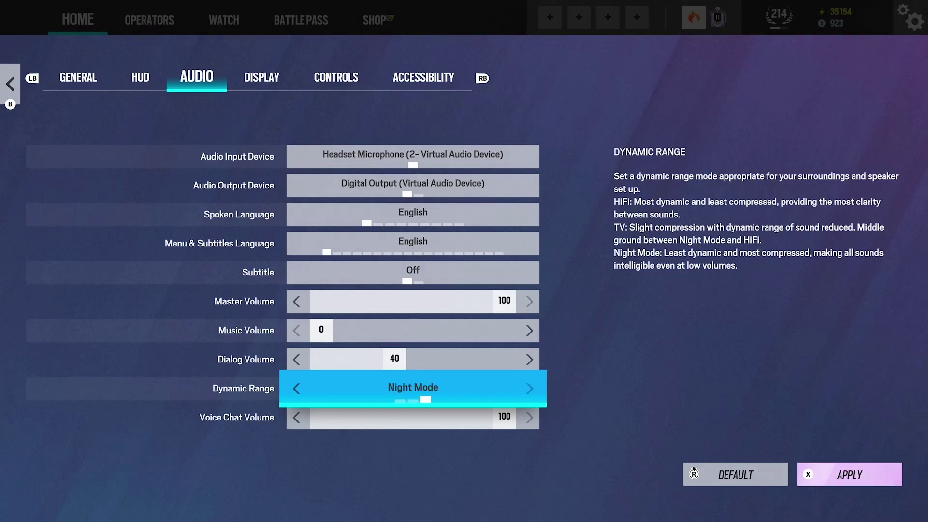
key(Left)
key(Left)
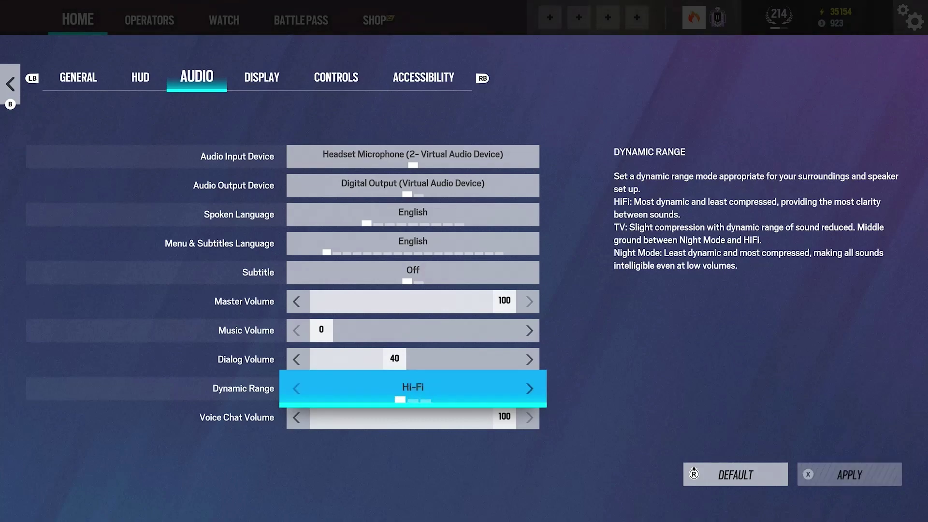
key(Right)
key(Right)
key(Left)
key(Left)
key(Right)
key(Right)
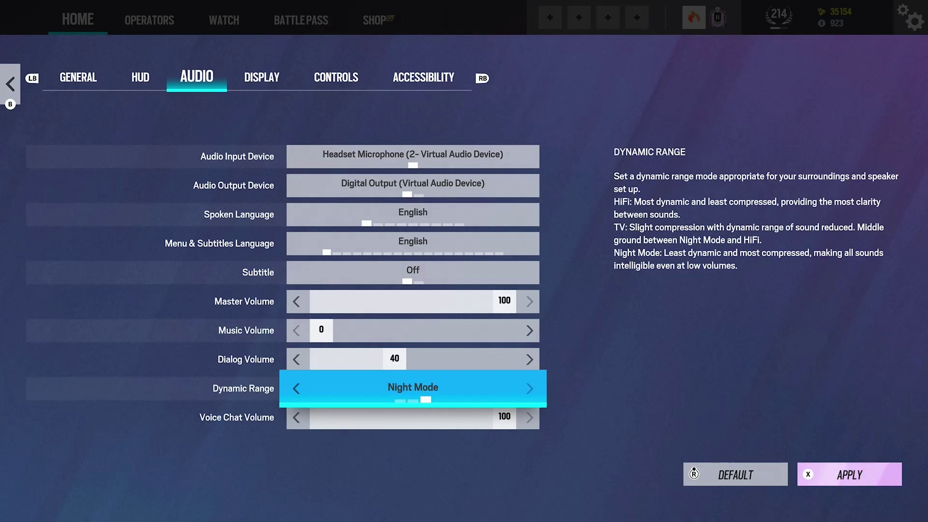
key(Left)
key(Left)
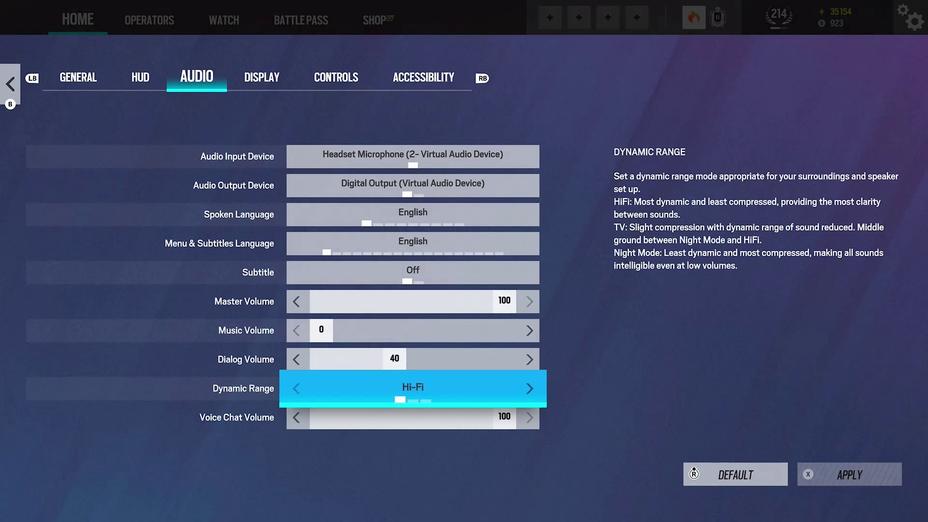
key(Right)
key(Right)
key(Left)
key(Left)
- Review the display settings from VSync through Field of View and HUD Display Area to Menu Display Area
key(e)
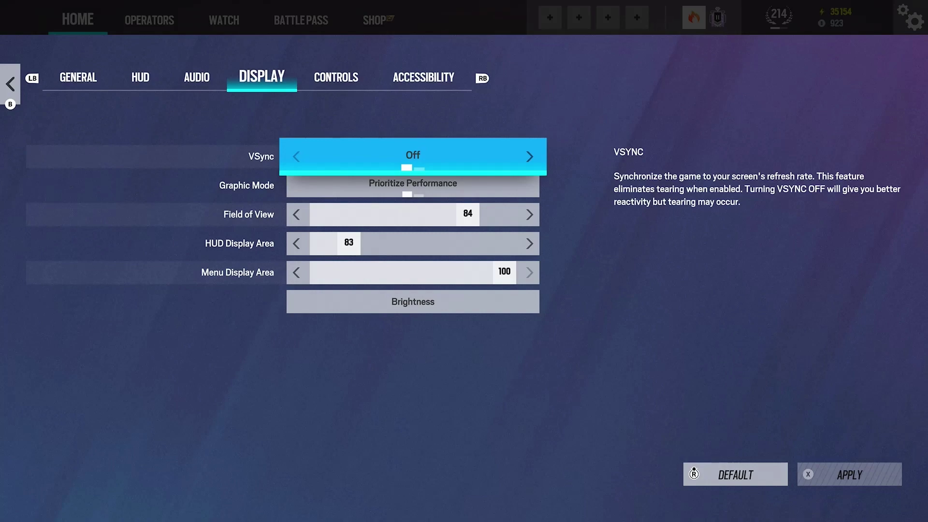
key(Down)
key(Down)
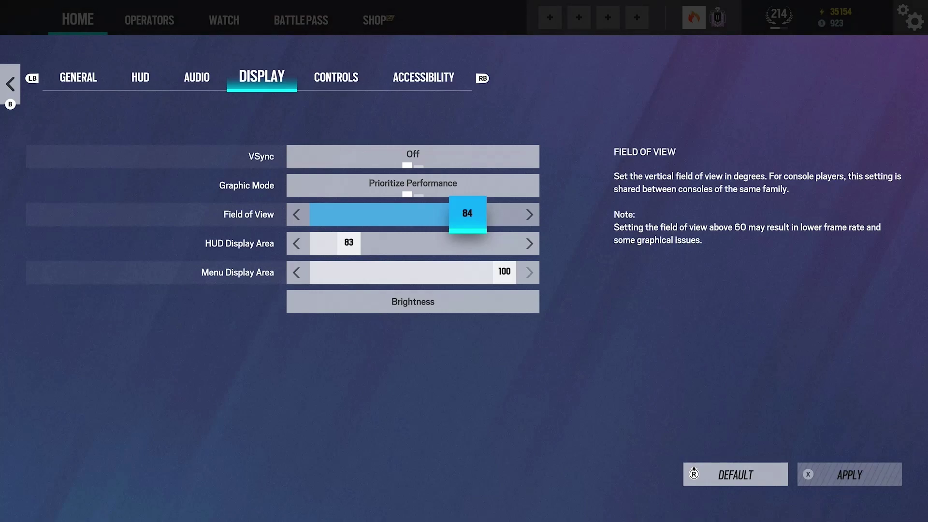
key(Down)
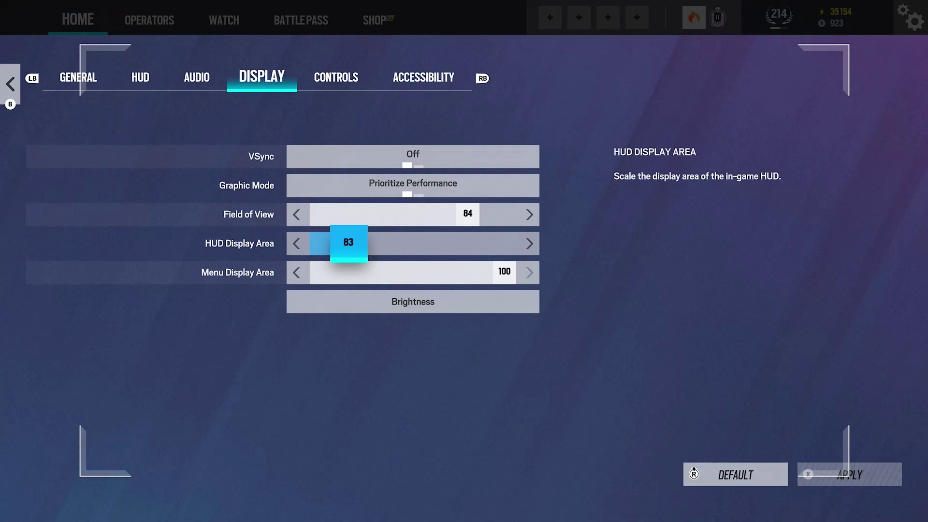
key(Down)
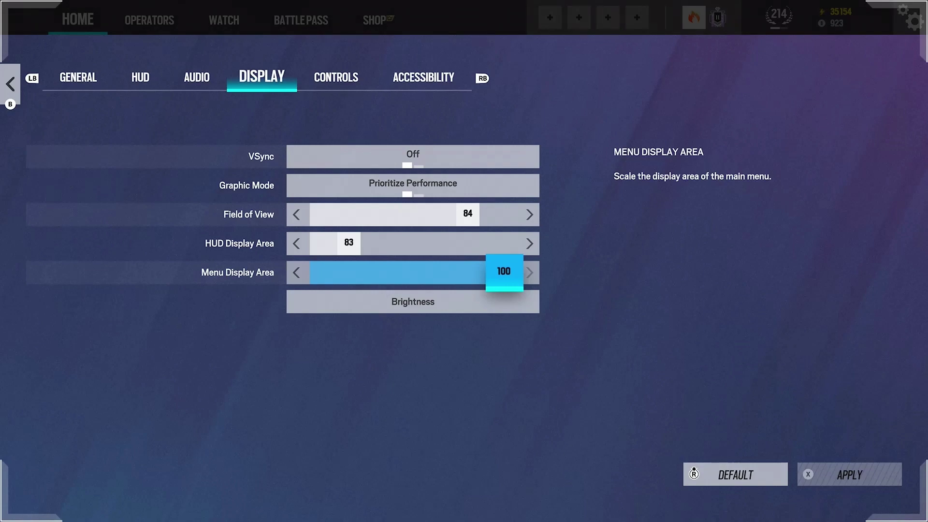
- Apply a Menu Display Area of 93 and restore it to 100
key(Left)
key(Left)
key(Left)
key(Left)
key(Left)
key(Left)
key(Left)
key(x)
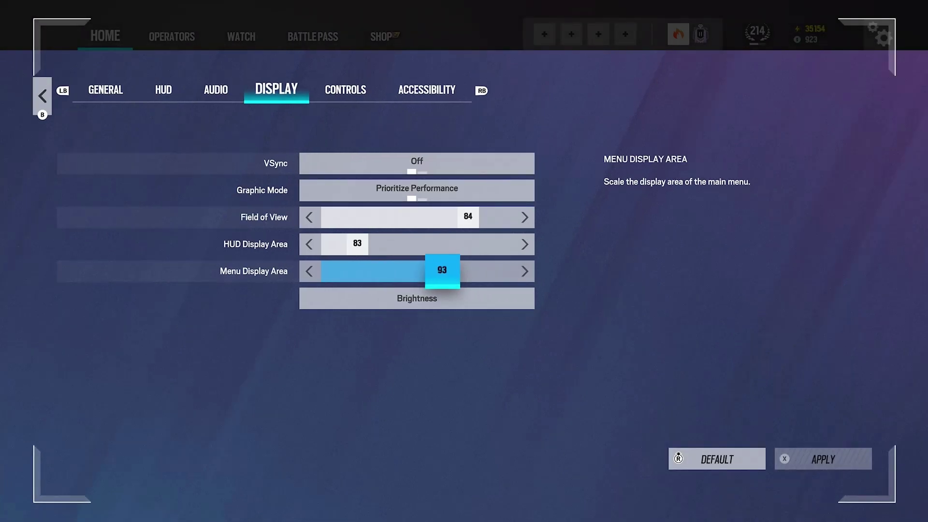
key(Down)
key(Up)
key(Right)
key(Right)
key(Right)
key(Right)
key(Right)
key(Right)
key(Right)
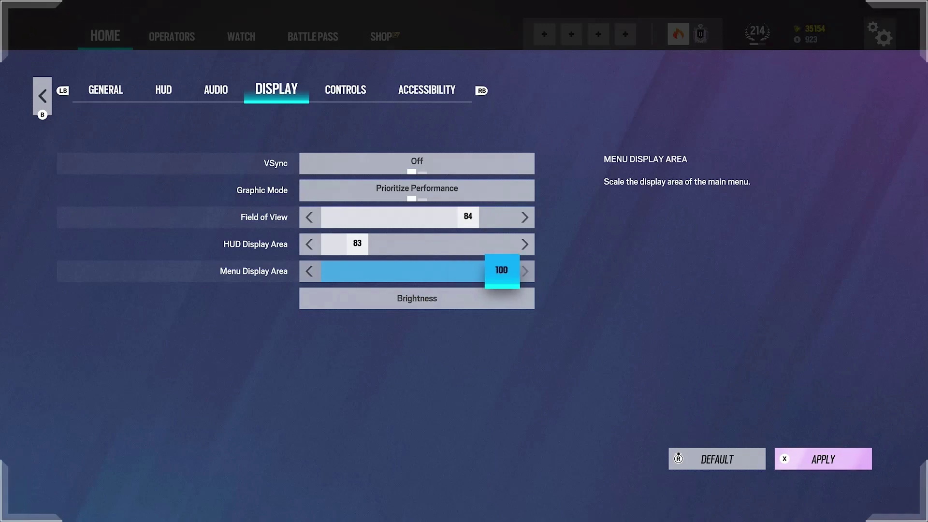
- Open the Brightness calibration and lower the value to 46
key(Down)
key(Return)
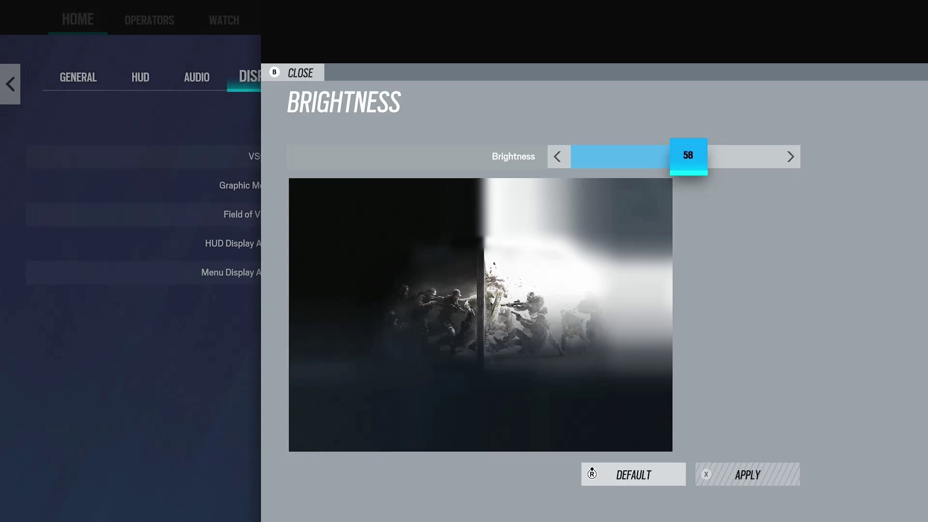
key(Left)
key(Left)
key(Left)
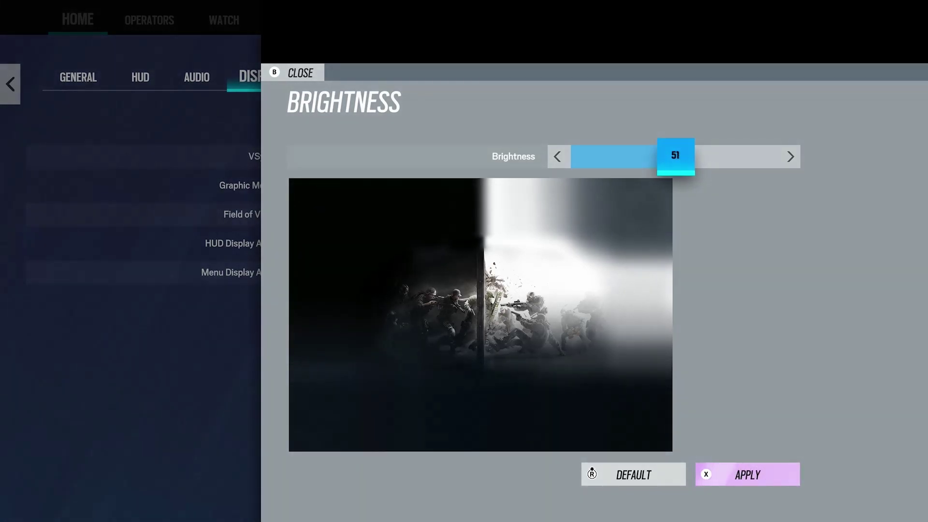
key(Left)
key(Left)
key(Left)
key(Left)
key(Left)
key(Left)
key(Left)
key(Left)
key(Left)
key(Left)
key(Left)
key(Right)
key(Right)
key(Right)
key(Right)
key(Right)
key(Right)
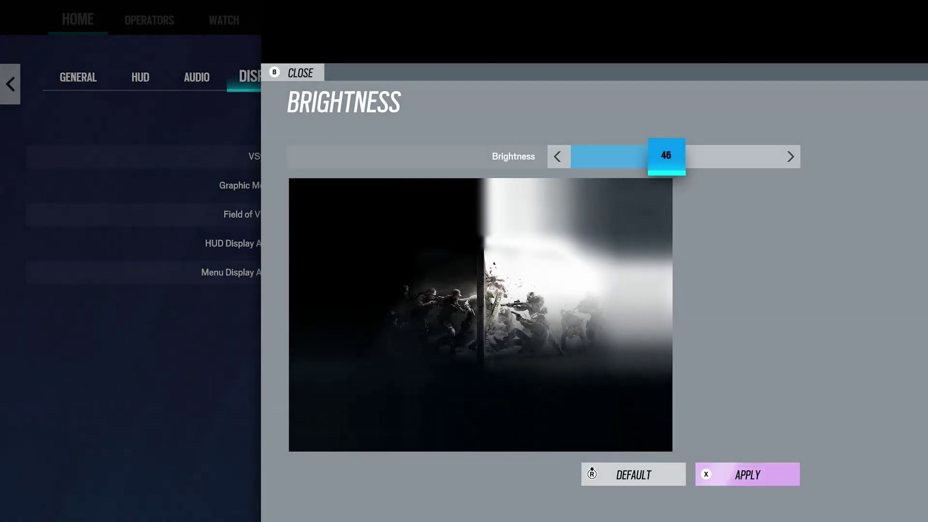
- Raise the Brightness value again in the calibration window
key(Right)
key(Right)
key(Right)
key(Right)
key(Right)
key(Right)
key(Right)
key(Right)
key(Right)
key(Right)
key(Right)
key(Right)
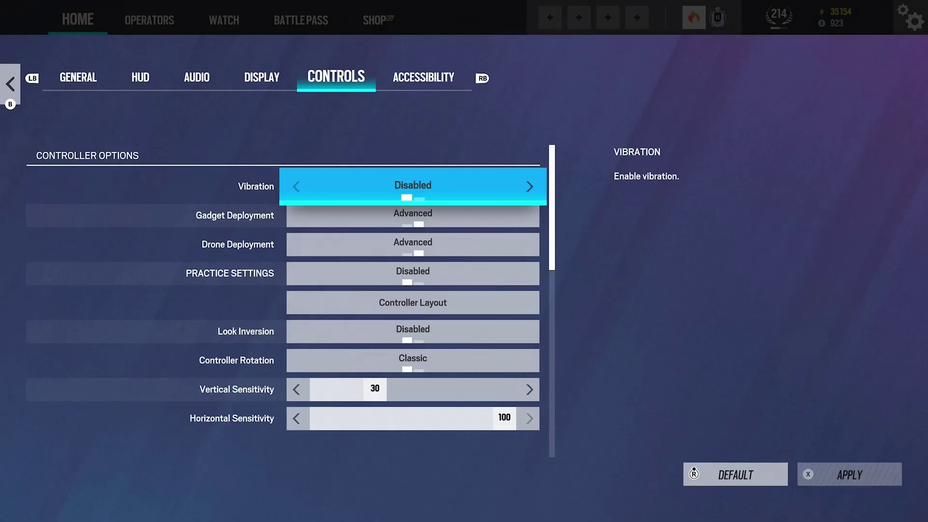
- Review the controller options from Gadget Deployment through Practice Settings, Controller Layout and Look Inversion to Controller Rotation
key(Down)
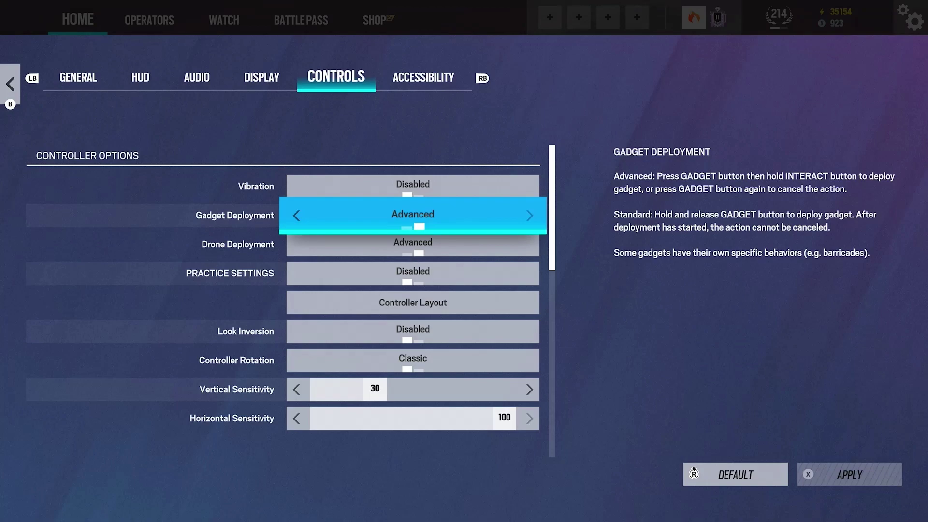
key(Down)
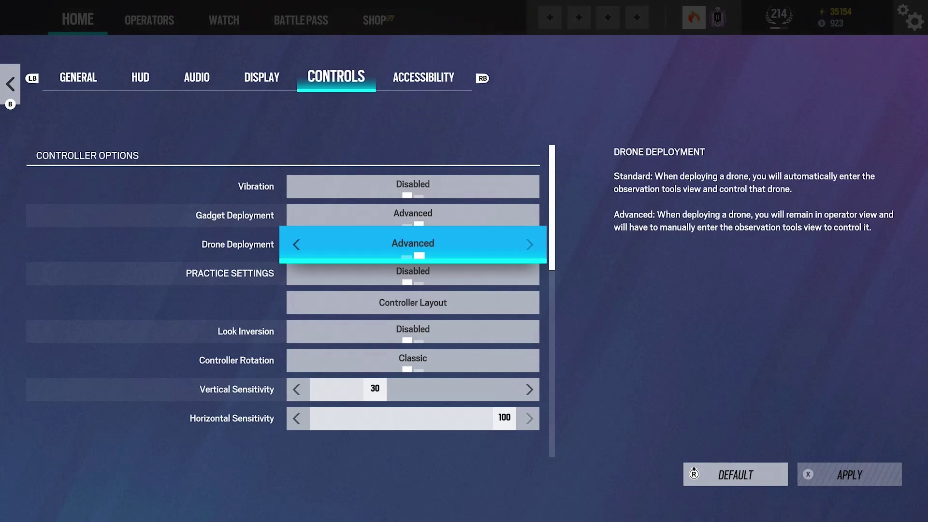
key(Down)
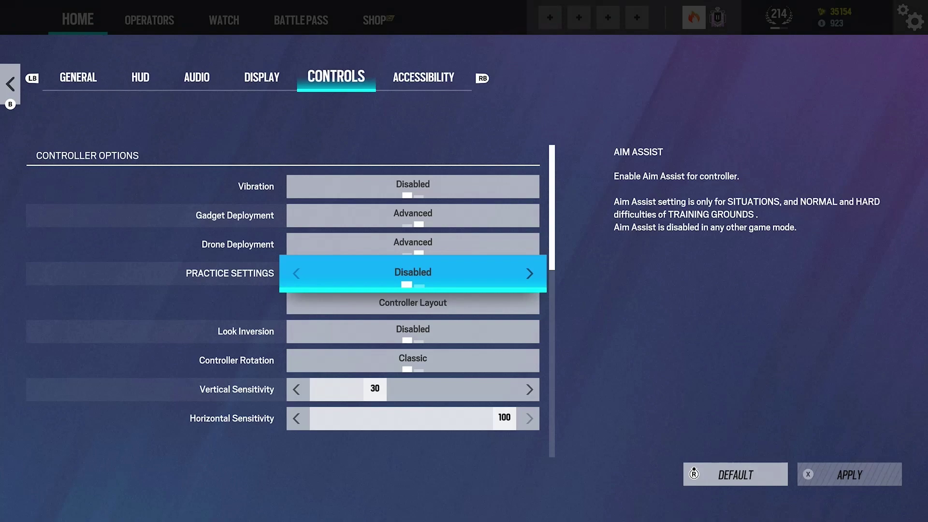
key(Down)
key(Return)
key(Escape)
key(Down)
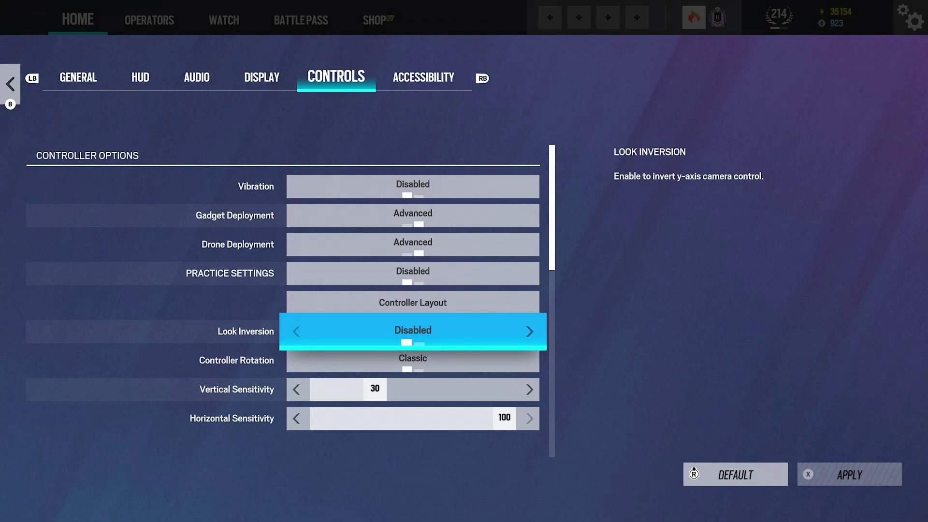
key(Down)
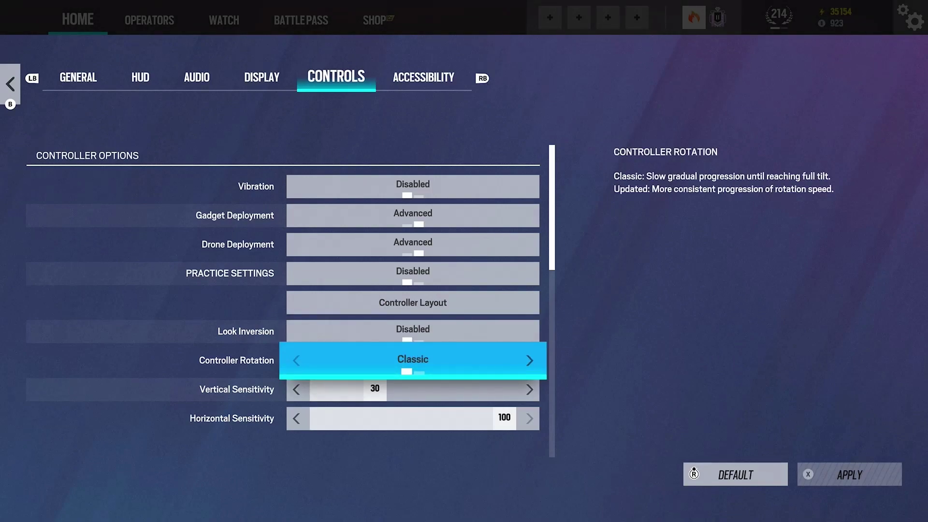
- Review the vertical and horizontal sensitivity and the left and right stick dead zones
key(Down)
key(Down)
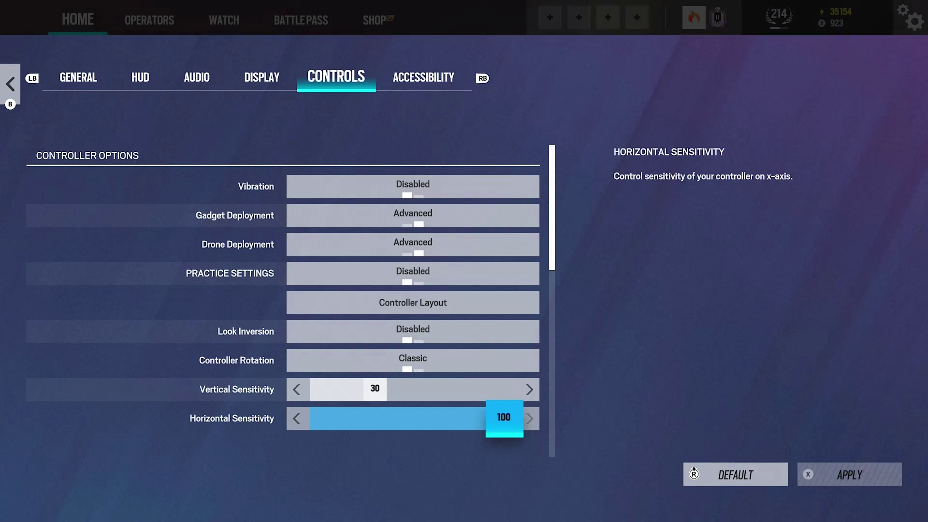
key(Down)
key(Down)
key(Down)
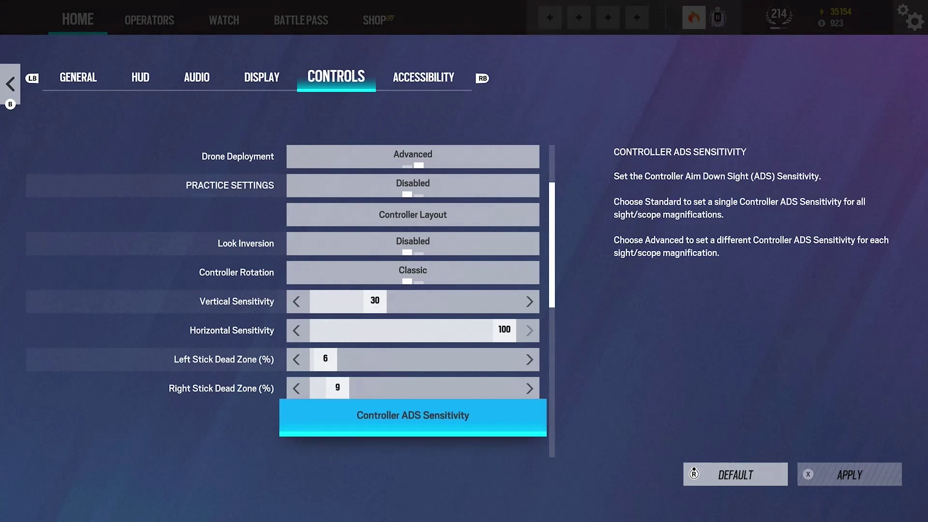
- Open the Controller ADS Sensitivity settings, review the 1.0x to 2.0x magnification values and close them
key(Return)
key(Down)
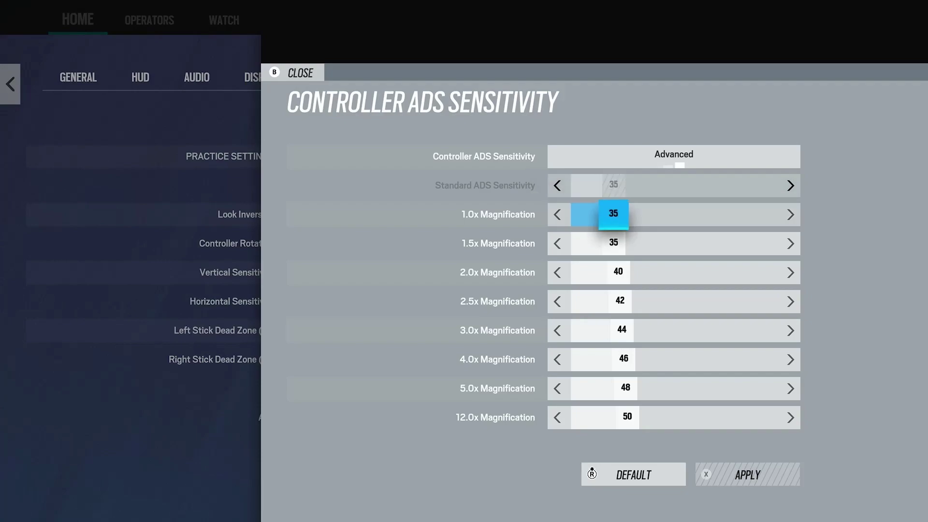
key(Down)
key(Down)
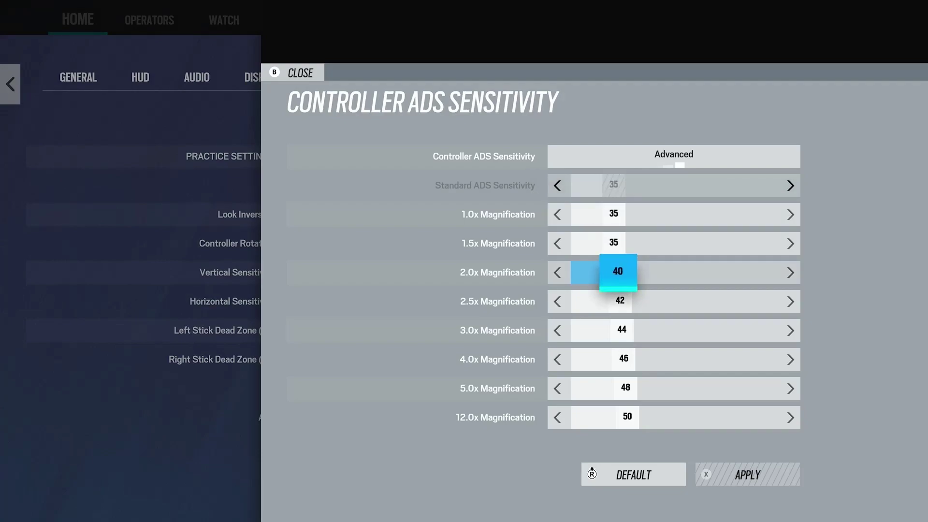
key(Escape)
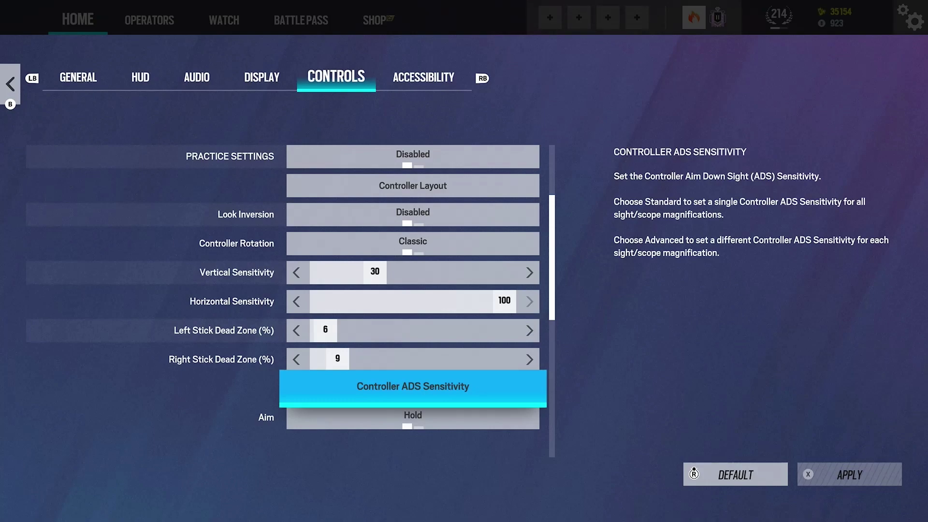
- Check the Right Stick Dead Zone and revisit the ADS sensitivity for 1.0x and 1.5x magnification
key(Up)
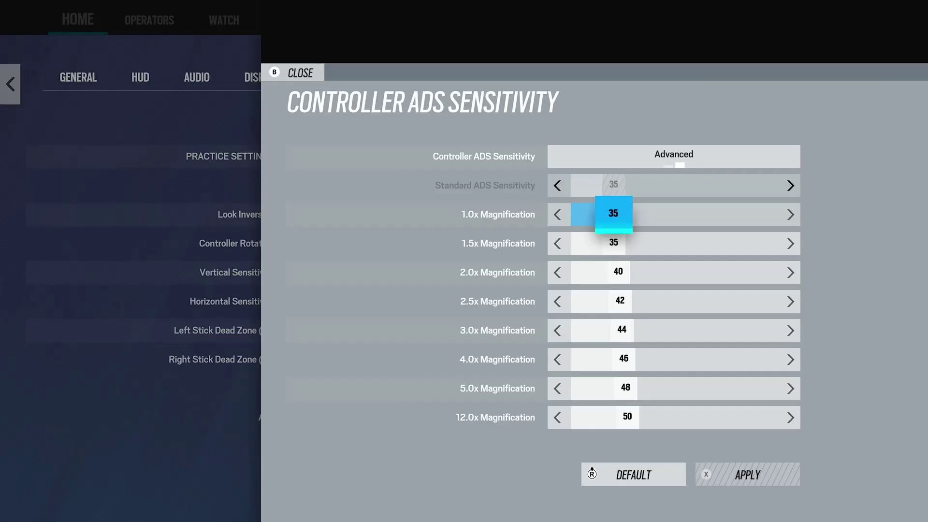
key(Down)
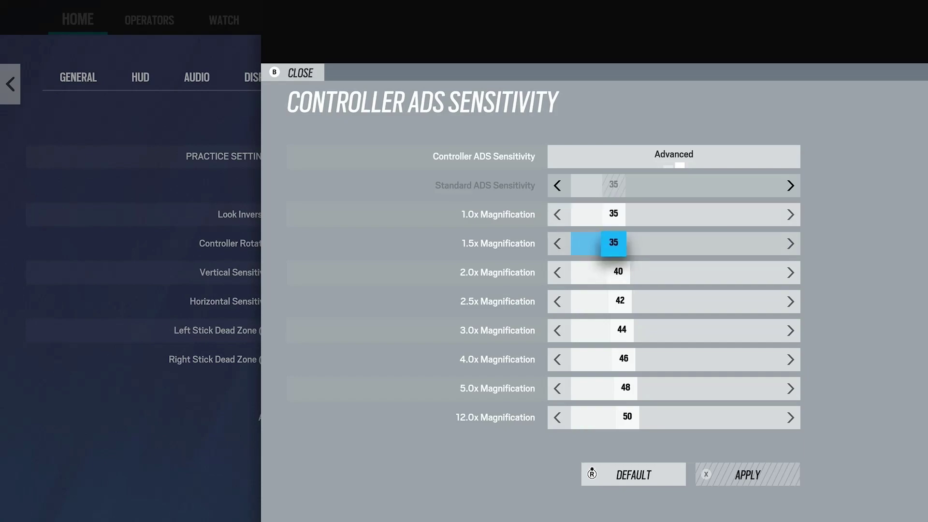
key(Up)
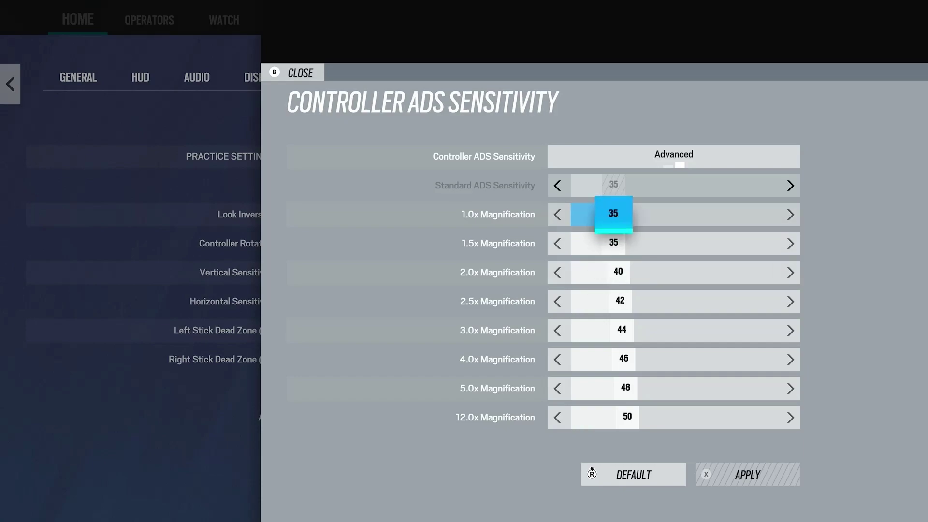
key(Down)
key(Escape)
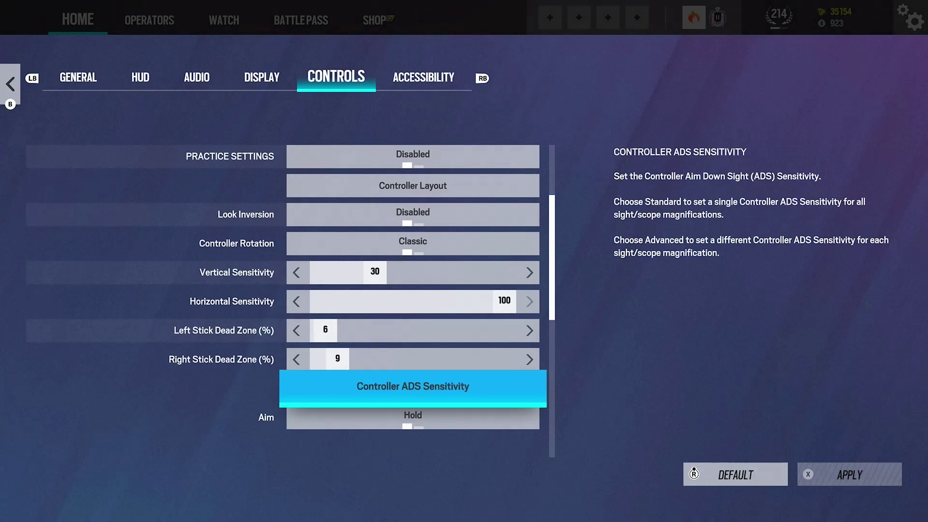
- Compare the vertical and horizontal sensitivity with the stick dead zones and the surrounding controller options
key(Up)
key(Up)
key(Up)
key(Up)
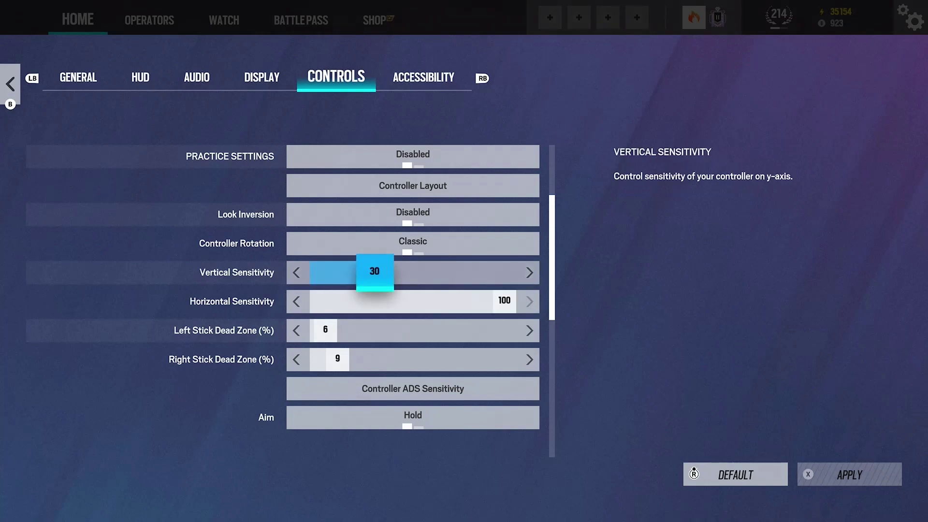
key(Down)
key(Down)
key(Up)
key(Up)
key(Down)
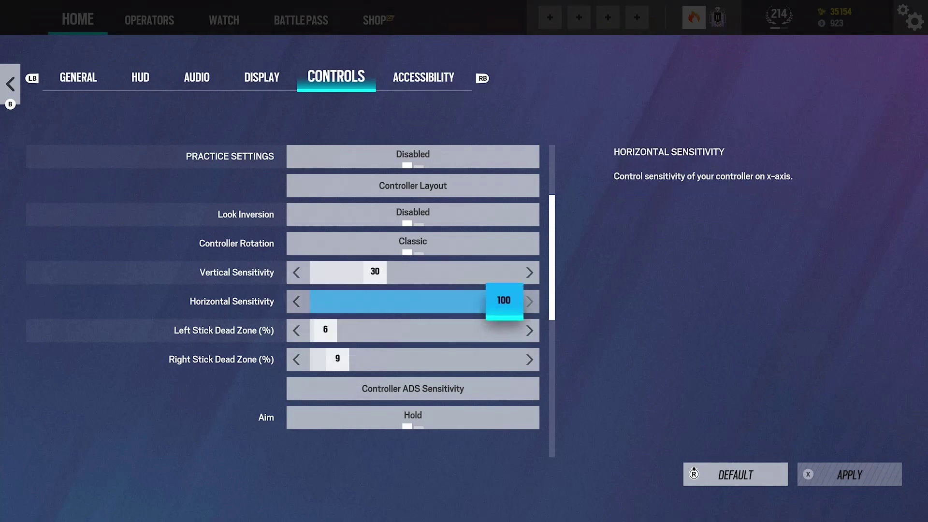
key(Down)
key(Down)
key(Down)
key(Down)
key(Down)
key(Down)
key(Down)
key(Up)
key(Up)
key(Up)
key(Up)
- Reopen the Controller ADS Sensitivity settings to examine the Advanced mode and 1.0x magnification, and close them
key(Return)
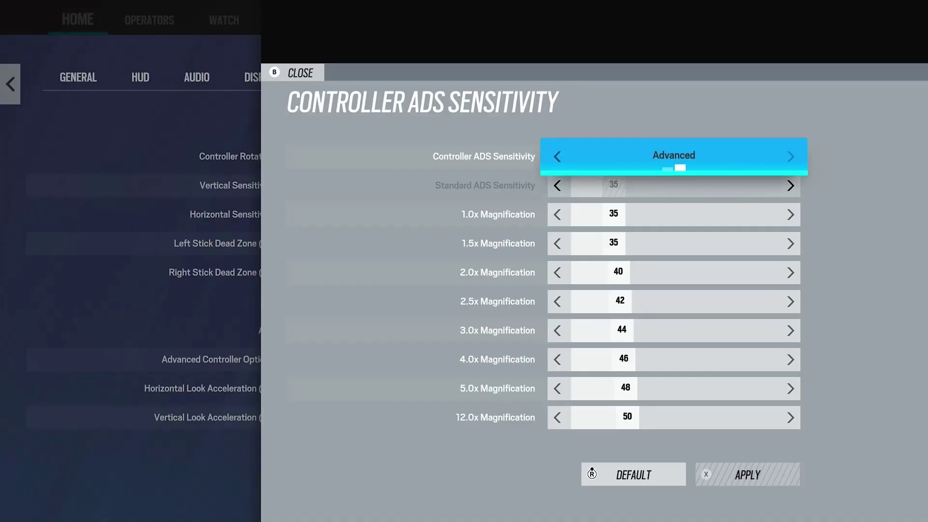
key(Down)
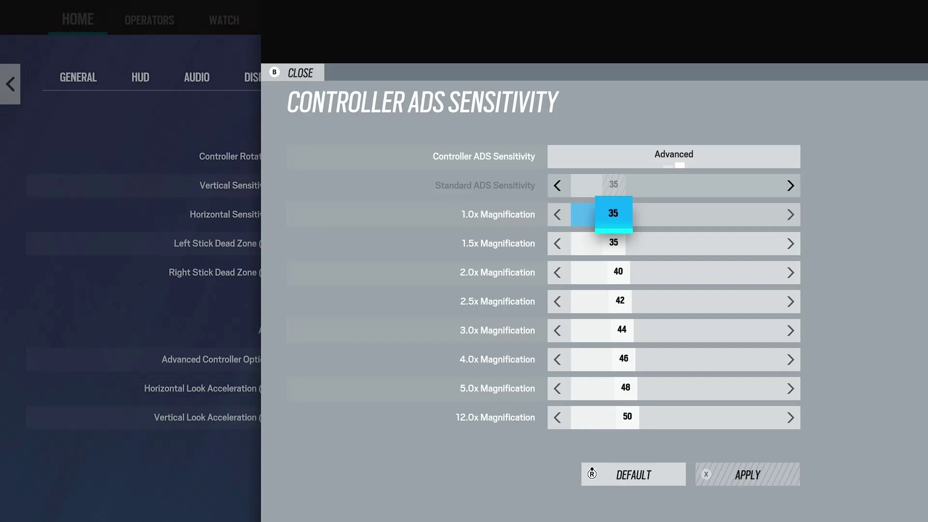
key(Escape)
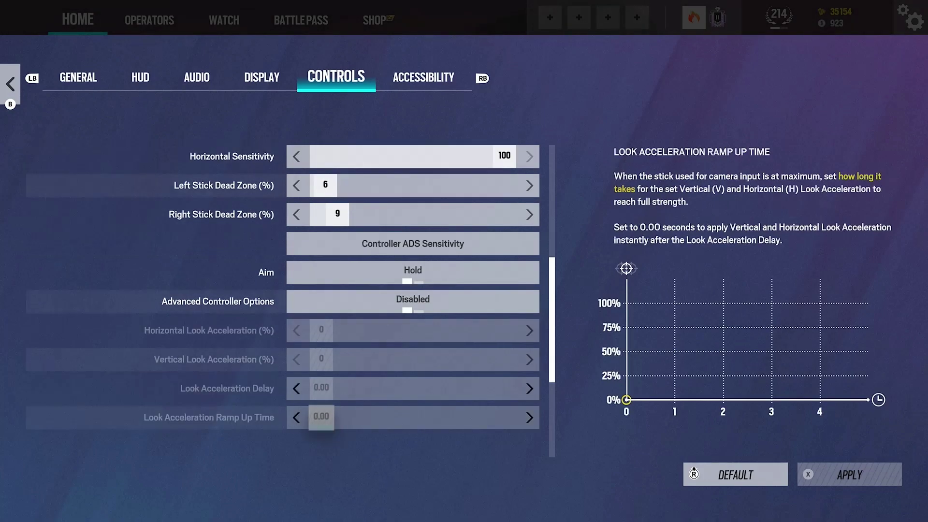
- Disable Advanced Controller Options and review the look and ADS acceleration settings down to Outer Threshold
key(Down)
key(Down)
key(Down)
key(Down)
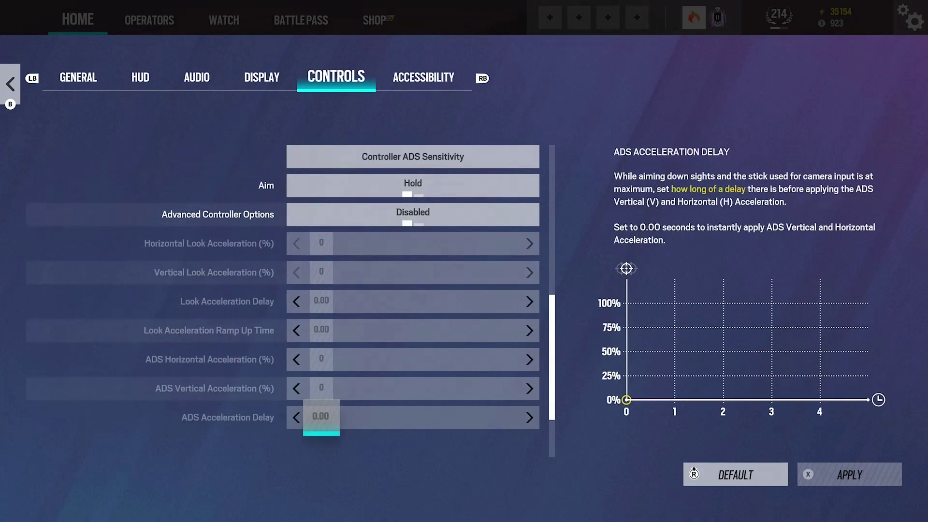
key(Down)
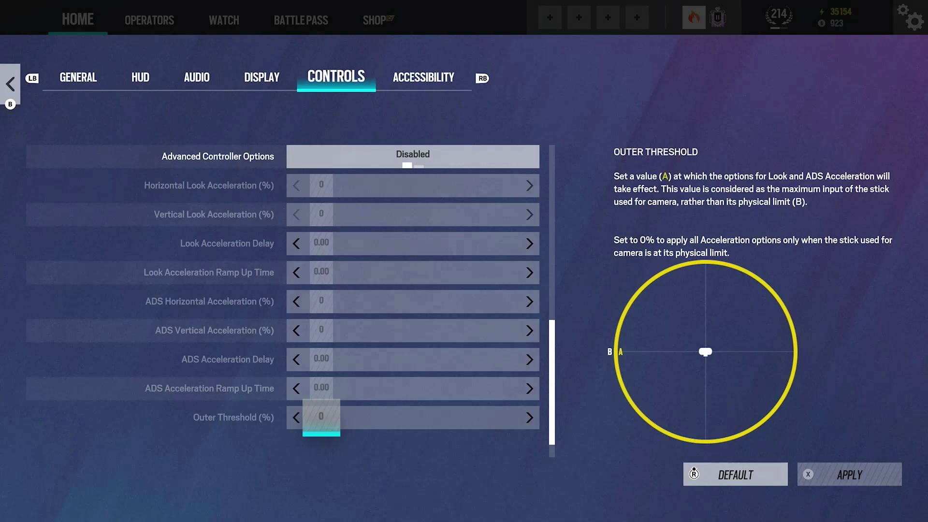
key(Up)
key(Up)
key(Up)
key(Up)
key(Up)
key(Up)
key(Up)
key(Up)
key(Up)
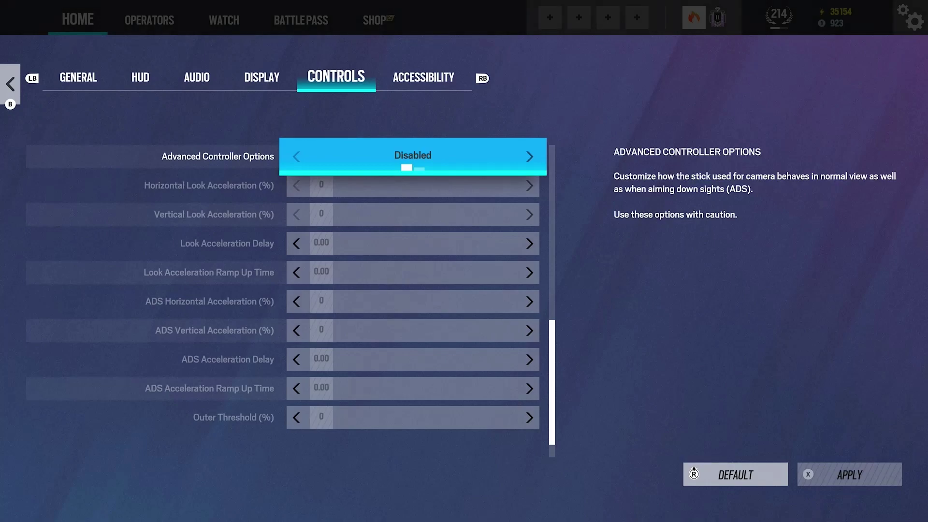
- Recheck the controls from Look Inversion through the stick dead zones and Advanced Controller Options to Outer Threshold
key(Up)
key(Up)
key(Up)
key(Up)
key(Up)
key(Up)
key(Up)
key(Up)
key(Up)
key(Down)
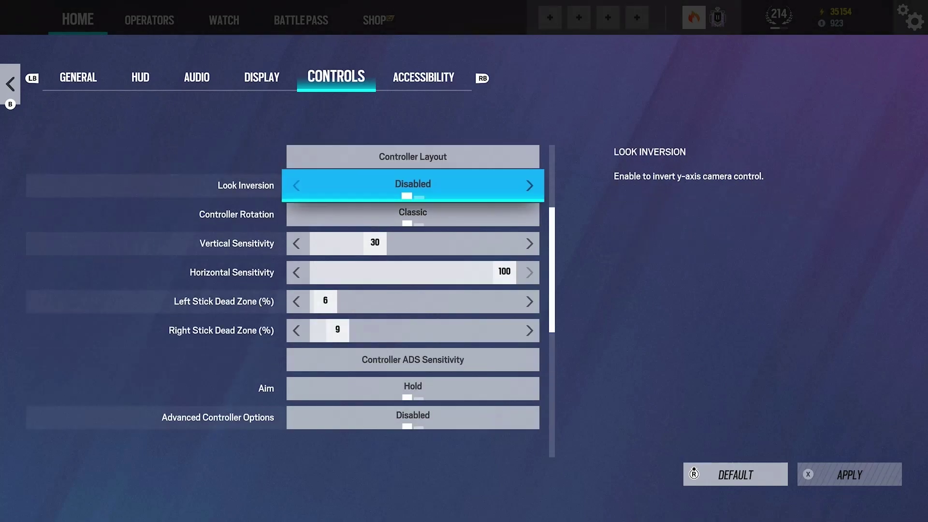
key(Down)
key(Down)
key(Down)
key(Down)
key(Down)
key(Down)
key(Down)
key(Down)
key(Down)
key(Down)
key(Down)
key(Down)
key(Down)
key(Down)
key(Down)
key(Down)
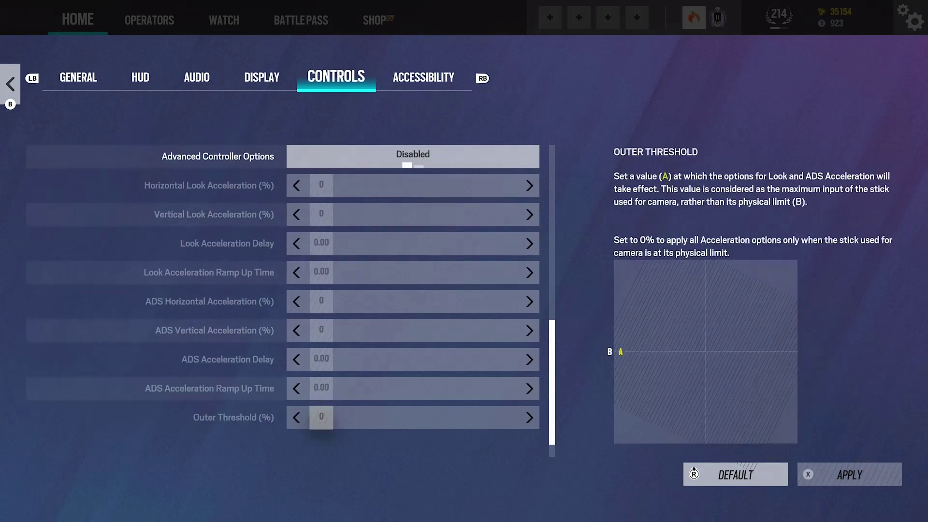
key(Down)
key(Up)
key(Up)
key(Up)
key(Up)
key(Up)
key(Up)
key(Up)
key(Up)
key(Up)
key(Up)
key(Up)
key(Up)
key(Up)
key(Up)
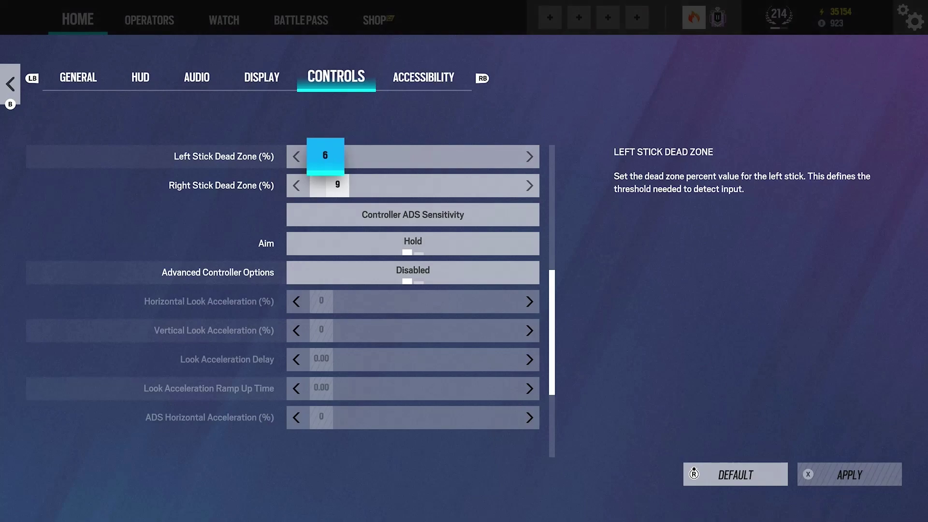
key(Down)
key(Down)
key(Down)
key(Down)
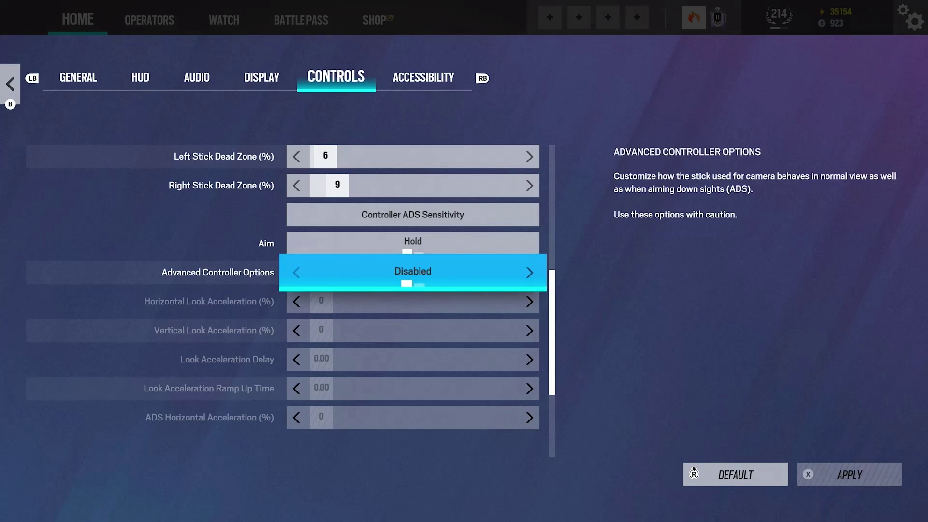
- Switch to the accessibility settings and review the color preset, Optic Color, Optic Opacity and Screen Shake Intensity
key(e)
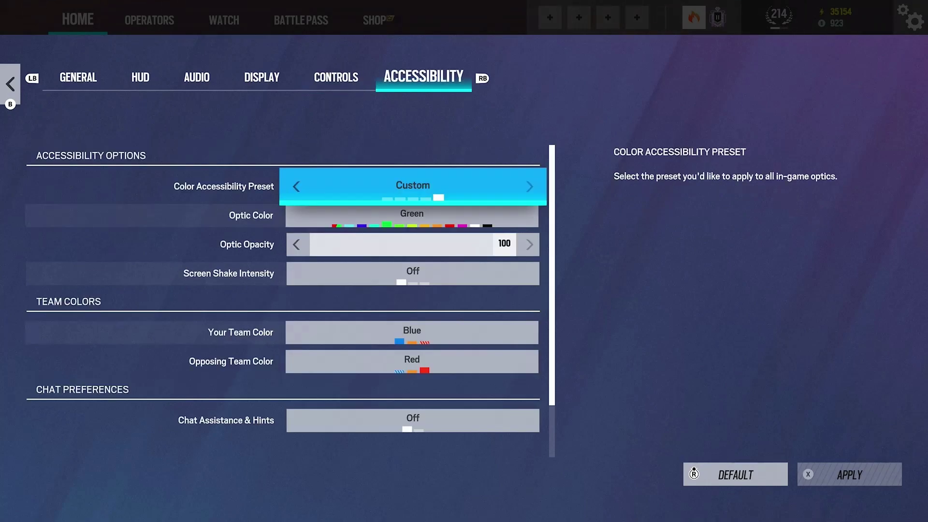
key(Down)
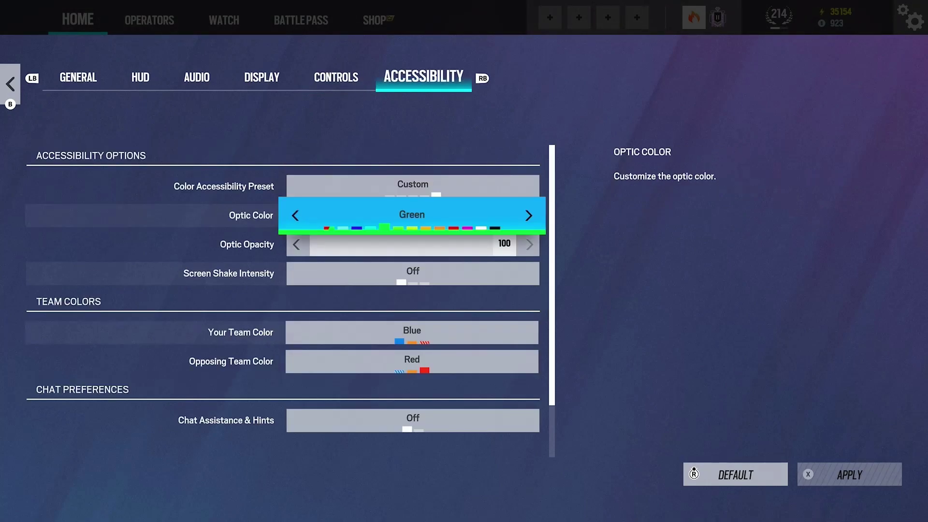
key(Down)
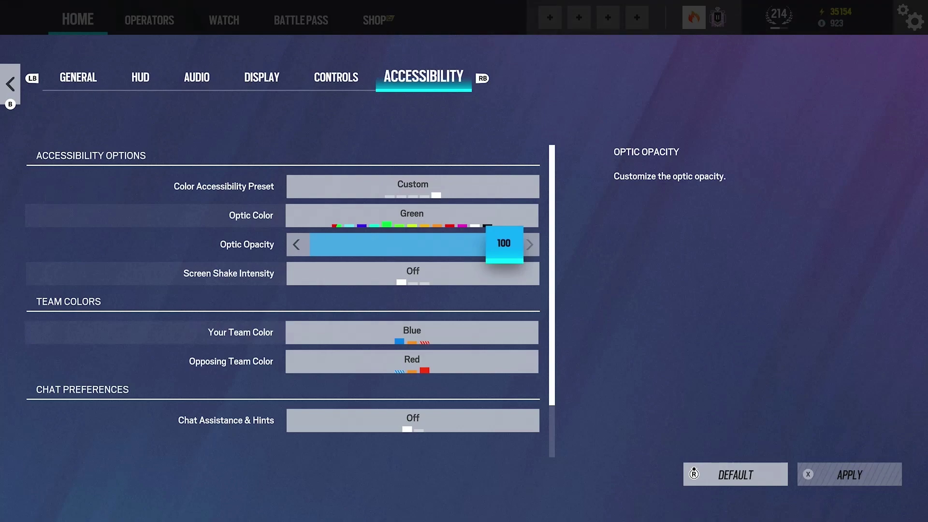
key(Down)
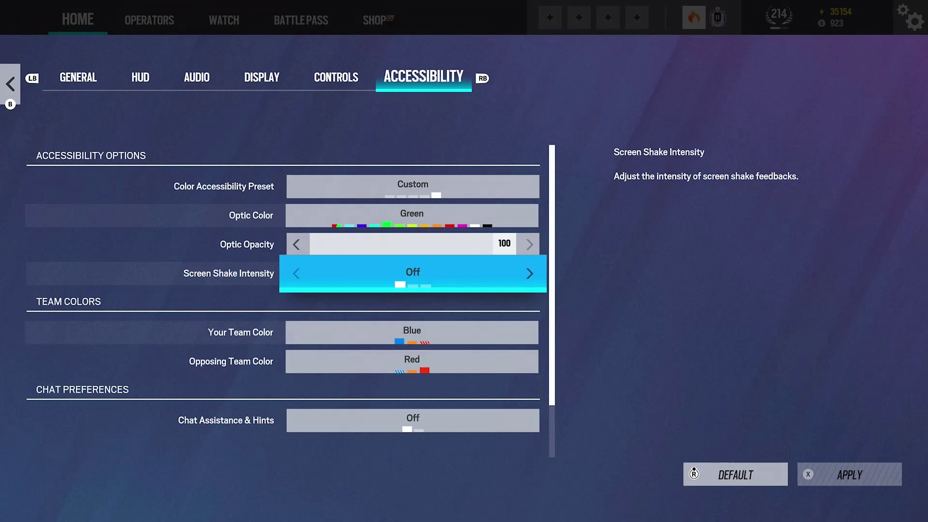
- Try the Default Screen Shake Intensity and return it to Off
key(Left)
key(Left)
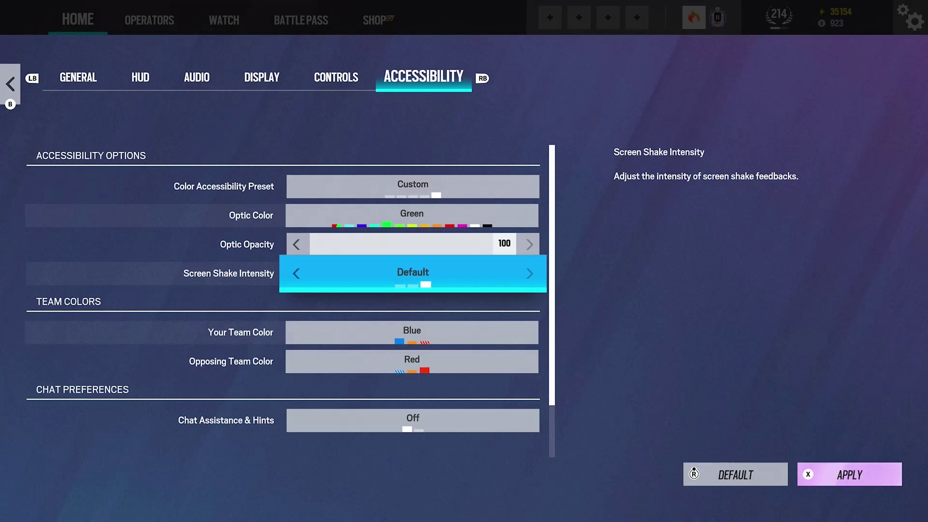
- Try orange as Your Team Color and set it back to Blue
key(Left)
key(Down)
key(Right)
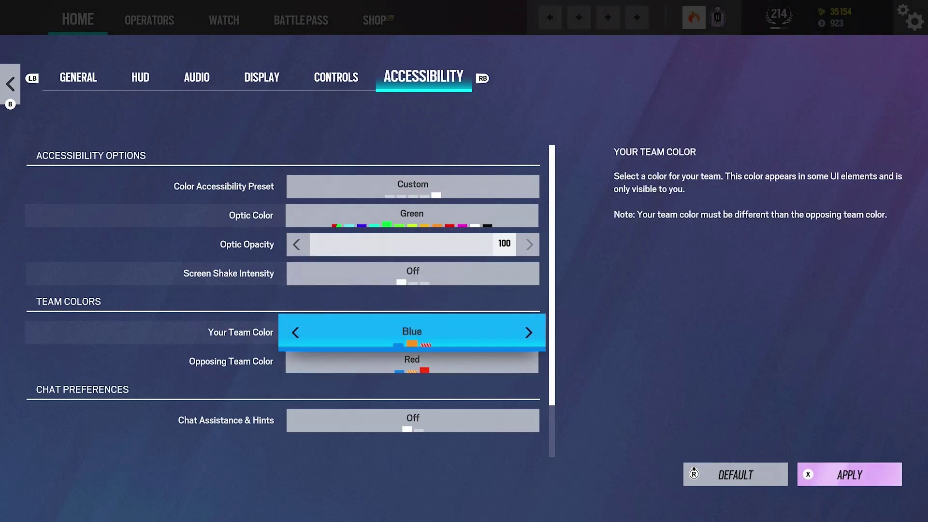
key(Left)
key(Right)
key(Left)
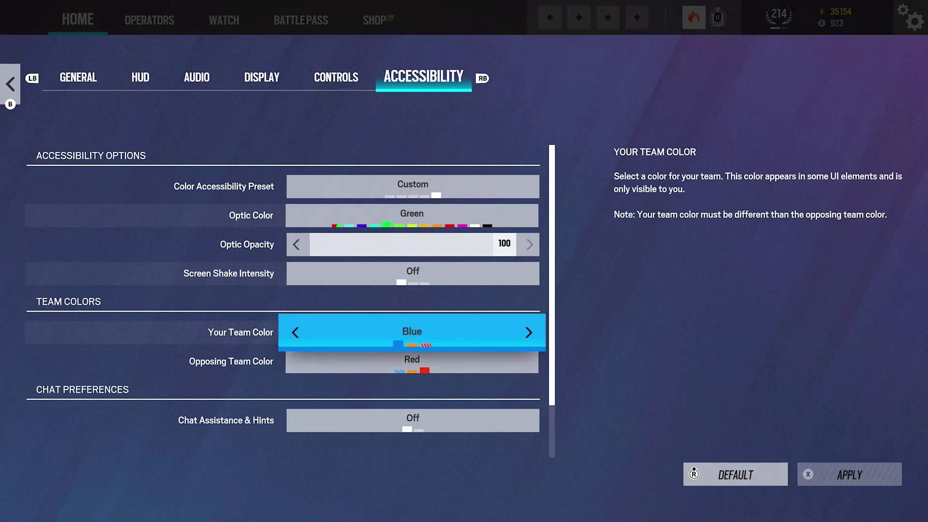
key(Right)
key(Left)
- Review the Opposing Team Color, Chat Assistance & Hints, Chat Scale and Chat Background Opacity, and leave the settings for the home screen
key(Down)
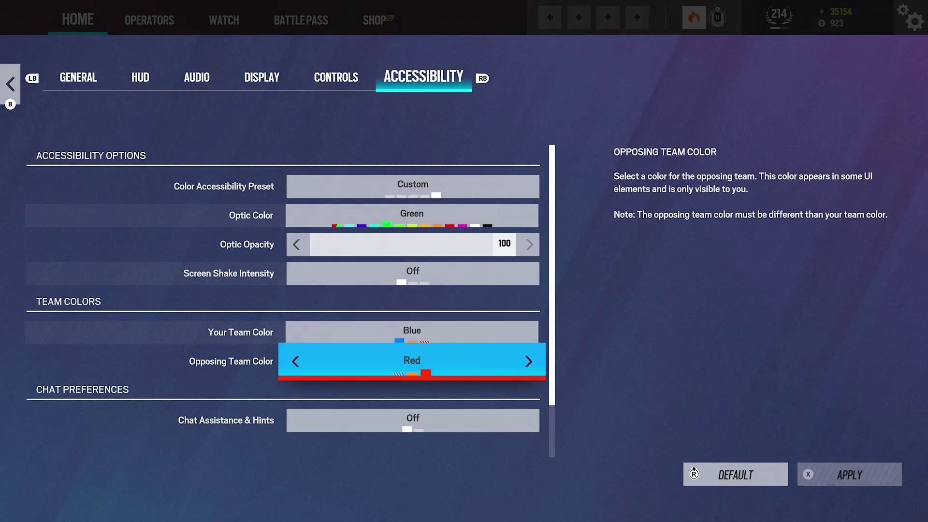
key(Down)
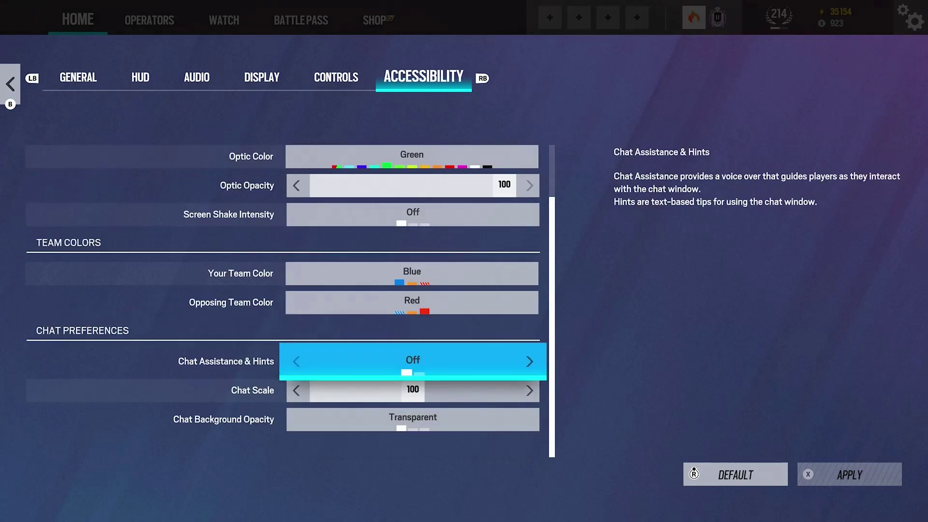
key(Down)
key(Down)
key(Up)
key(Up)
key(Down)
key(Down)
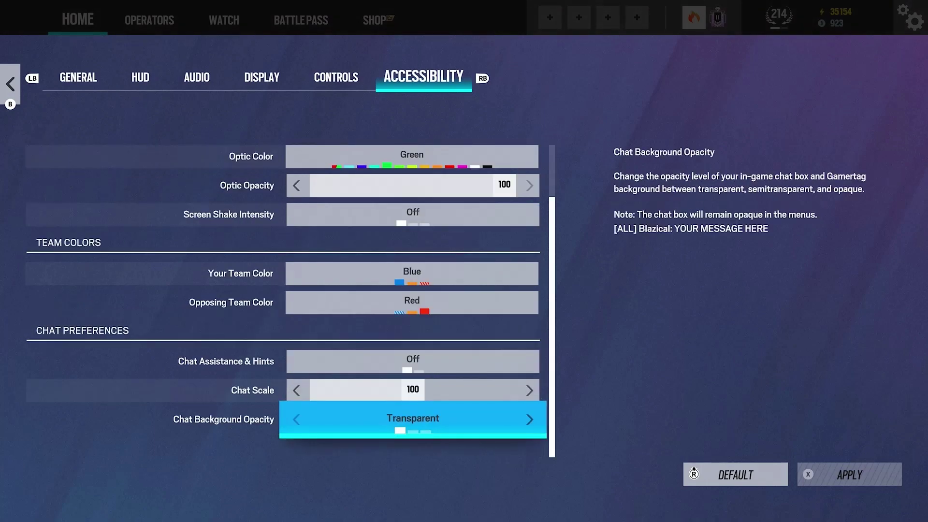
key(Up)
key(Up)
key(Escape)
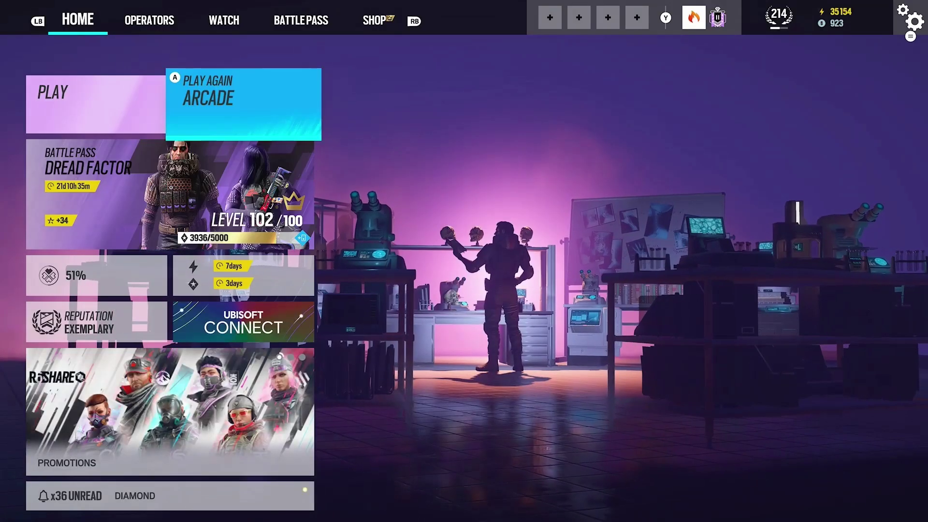